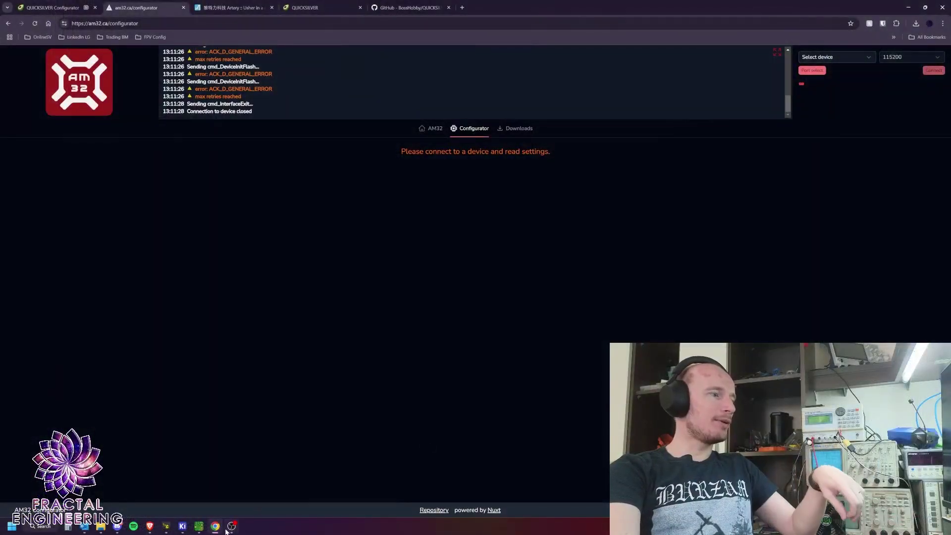
# Bring the OBS window forward briefly, then return to the Chrome browser window.
pyautogui.click(231, 527)
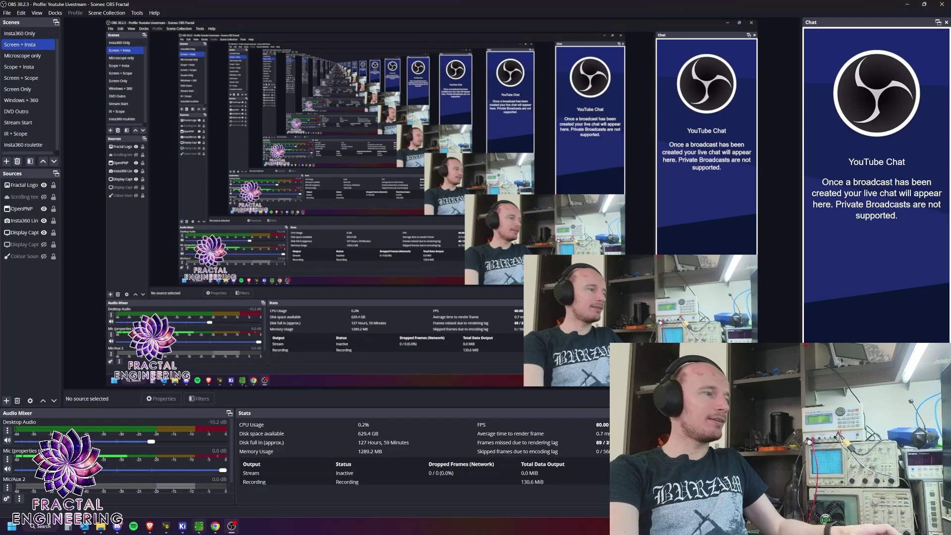
pyautogui.hotkey('alt', 'Tab')
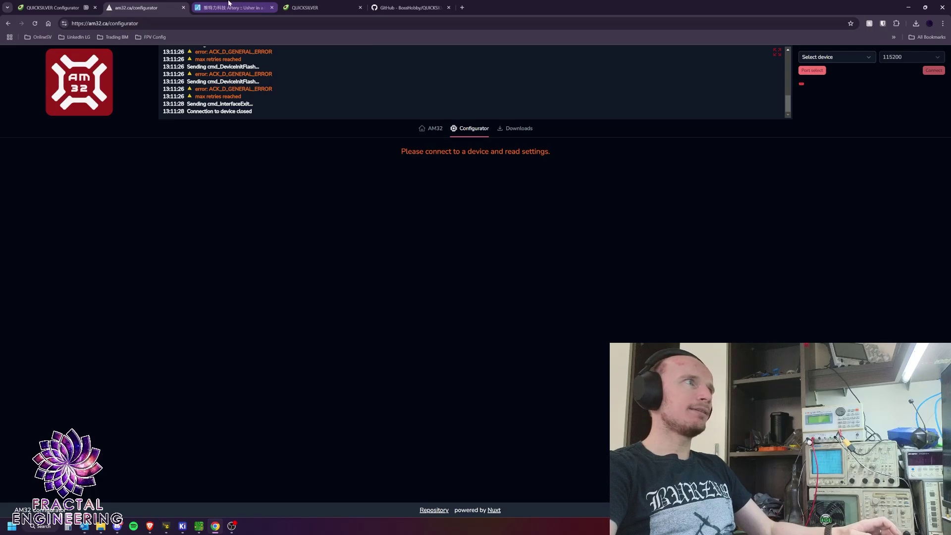
pyautogui.click(229, 4)
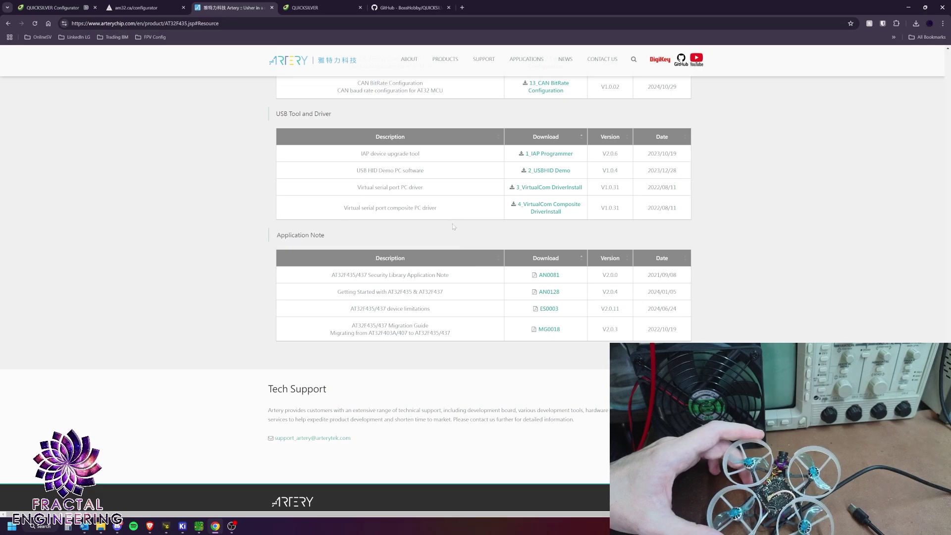
pyautogui.moveTo(363, 208); pyautogui.dragTo(440, 212)
pyautogui.click(353, 214)
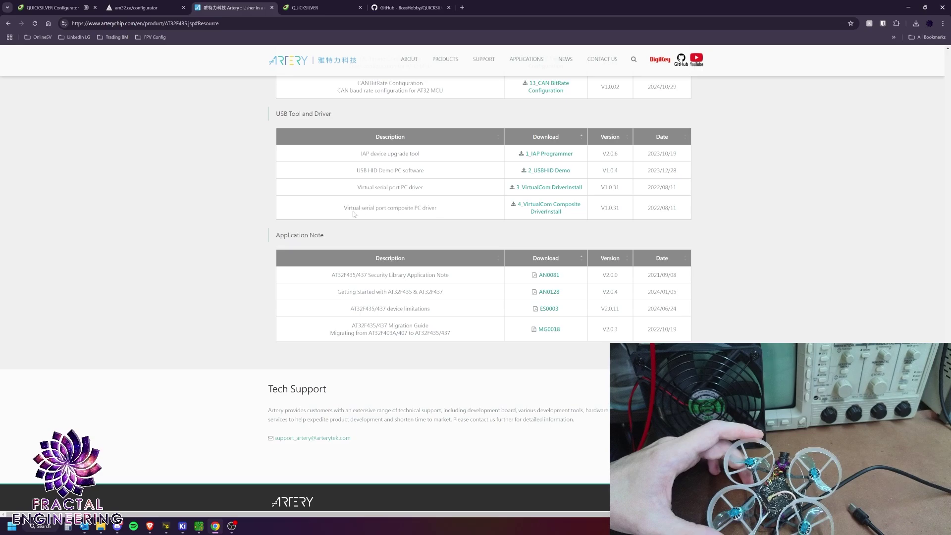
pyautogui.moveTo(340, 207); pyautogui.dragTo(437, 213)
pyautogui.click(437, 215)
pyautogui.moveTo(350, 155); pyautogui.dragTo(419, 161)
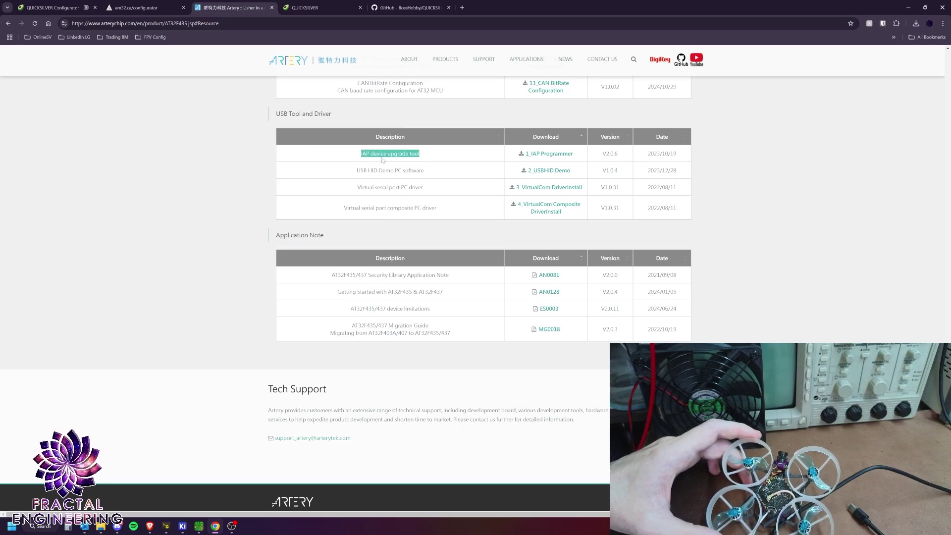
pyautogui.click(364, 152)
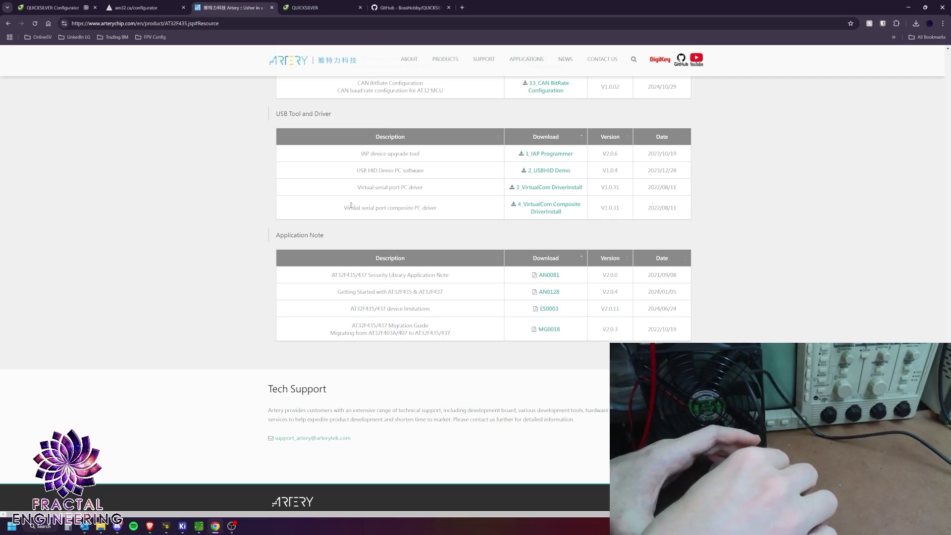
# Switch to the QUICKSILVER Configurator tab, then select and deselect the QUICKSILVER heading.
pyautogui.click(44, 6)
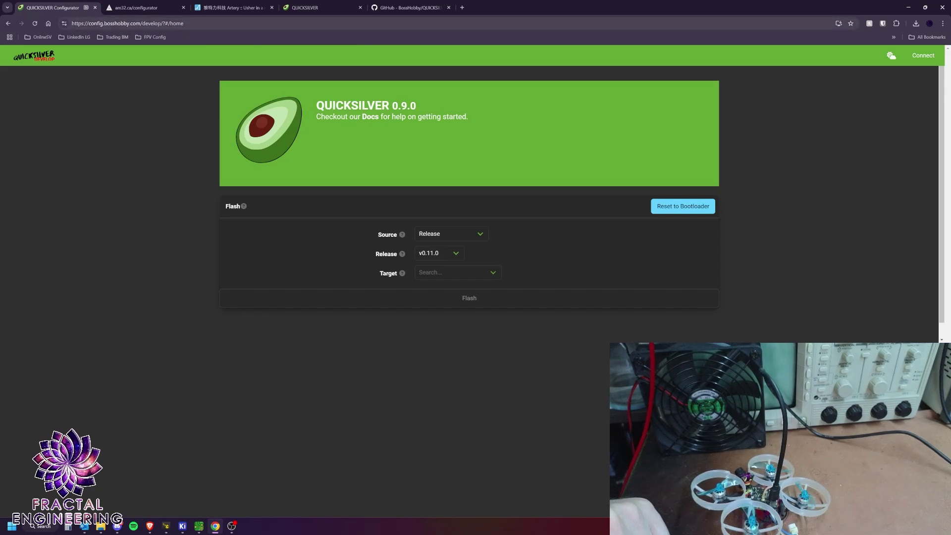
pyautogui.doubleClick(352, 105)
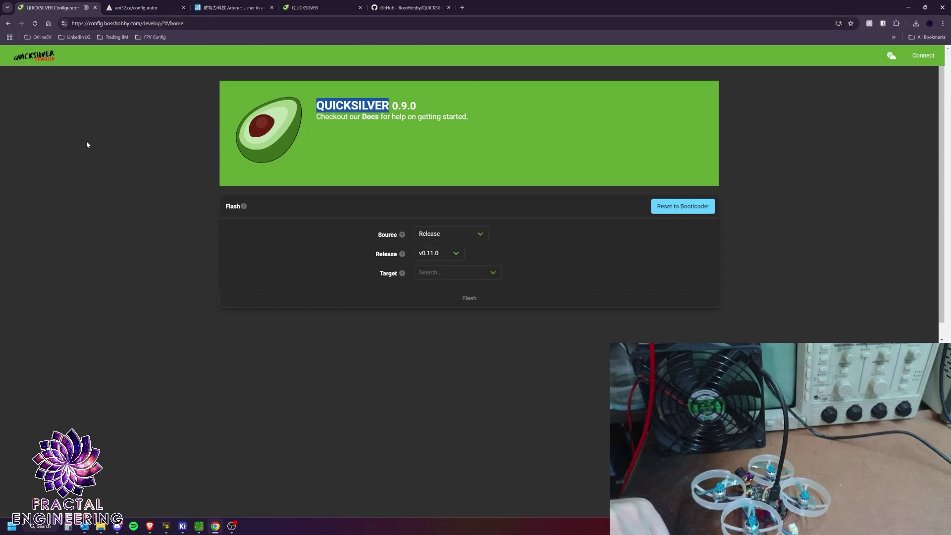
pyautogui.click(158, 176)
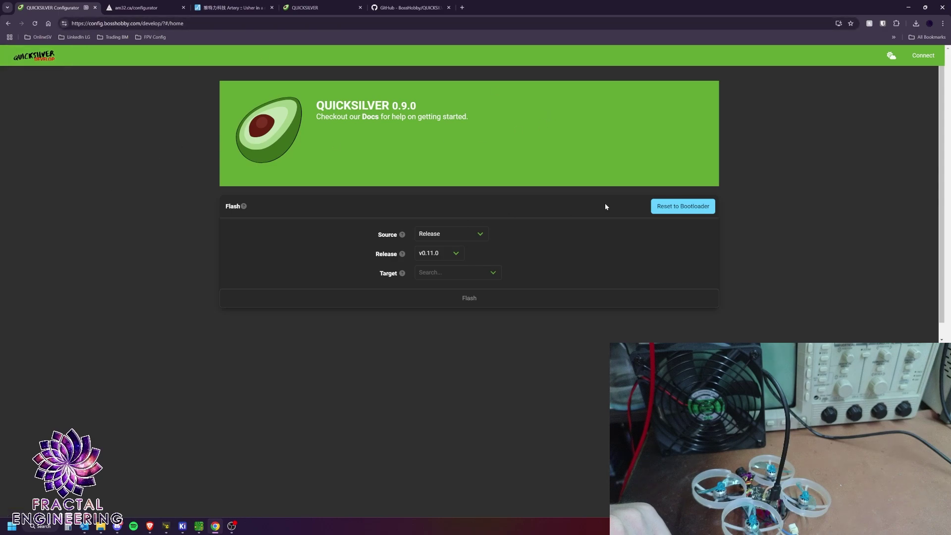
# Reboot the board into its bootloader and connect to the tbs_lucid_aio port (COM4).
pyautogui.click(693, 208)
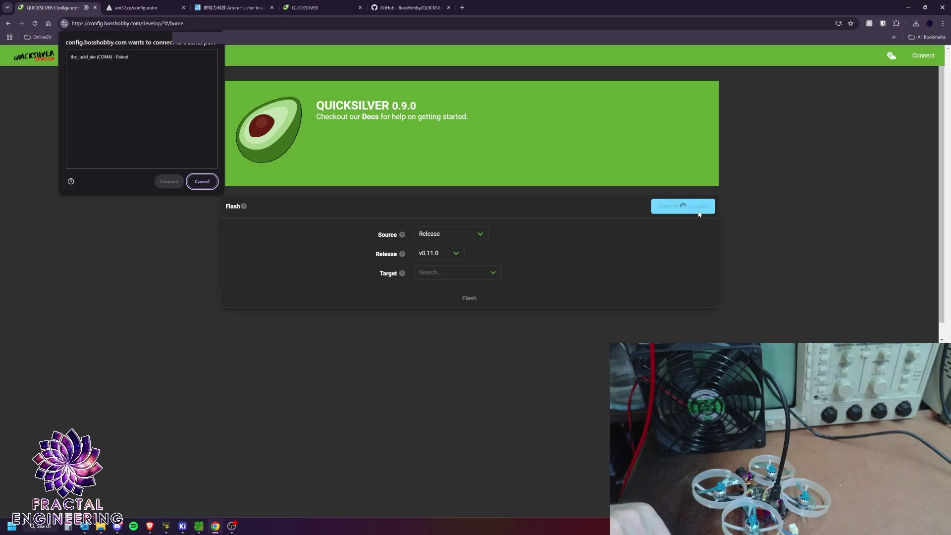
pyautogui.click(133, 58)
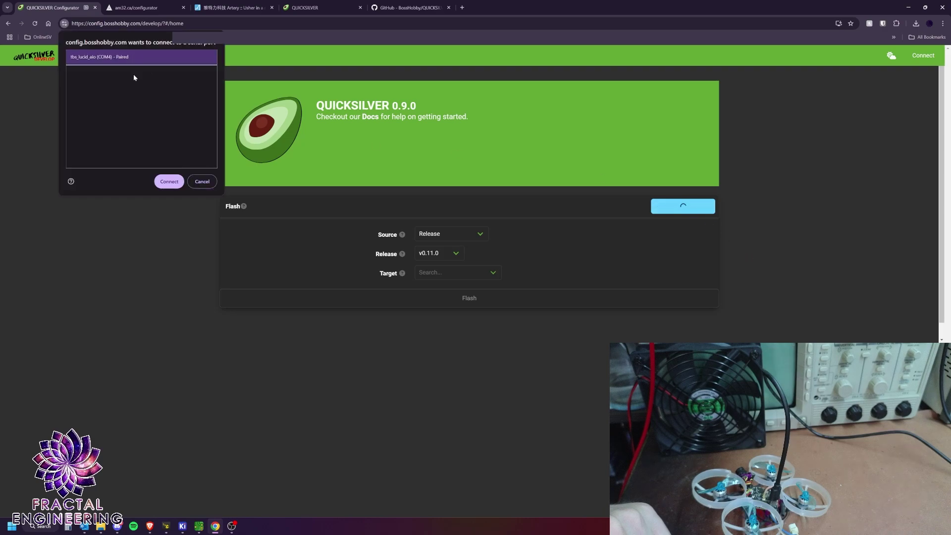
pyautogui.click(167, 181)
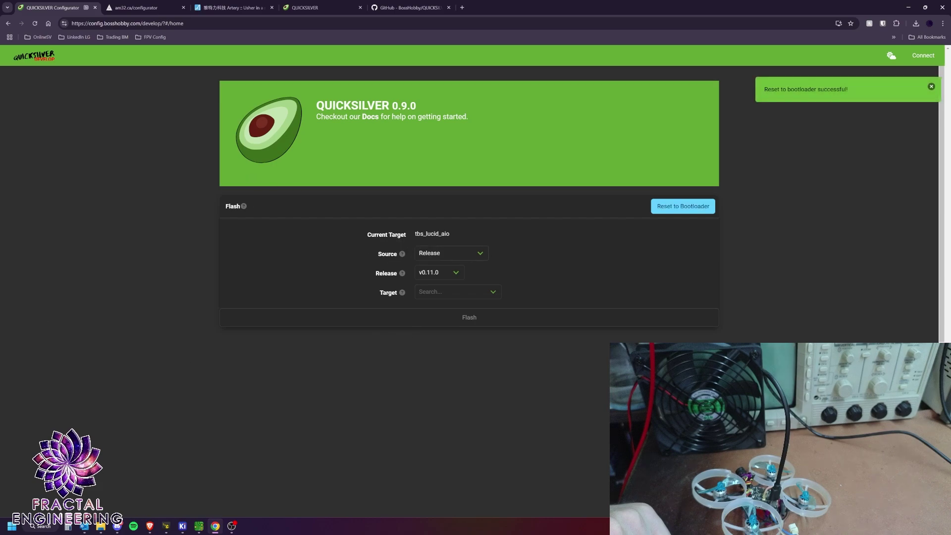
# Keep Source Release and v0.11.0, then search 'bs' and pick the Team Blacksheep tbs_lucid_aio target.
pyautogui.click(480, 254)
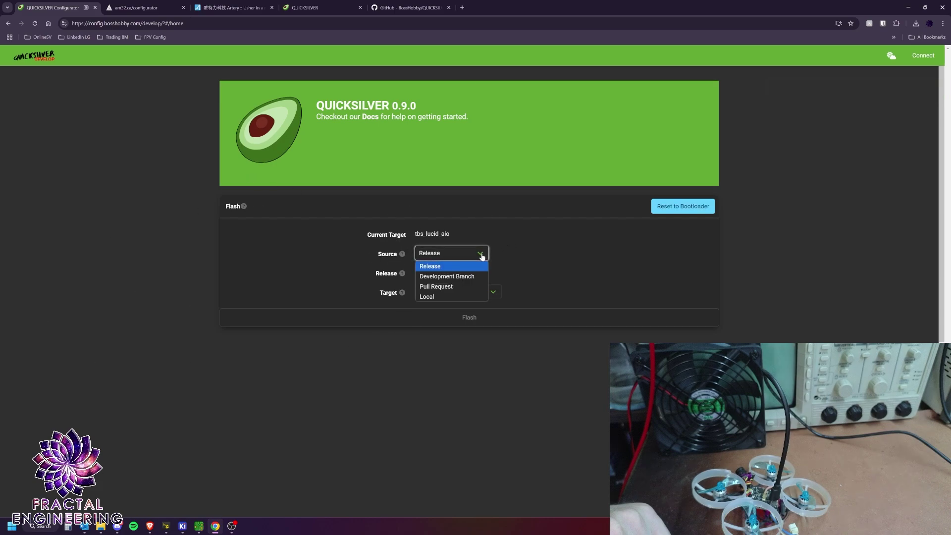
pyautogui.click(470, 264)
pyautogui.click(450, 272)
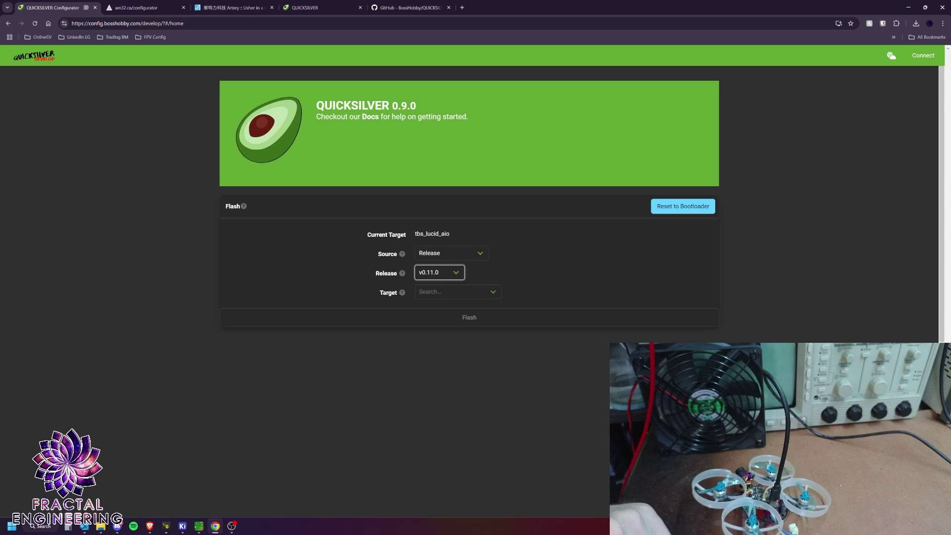
pyautogui.click(456, 292)
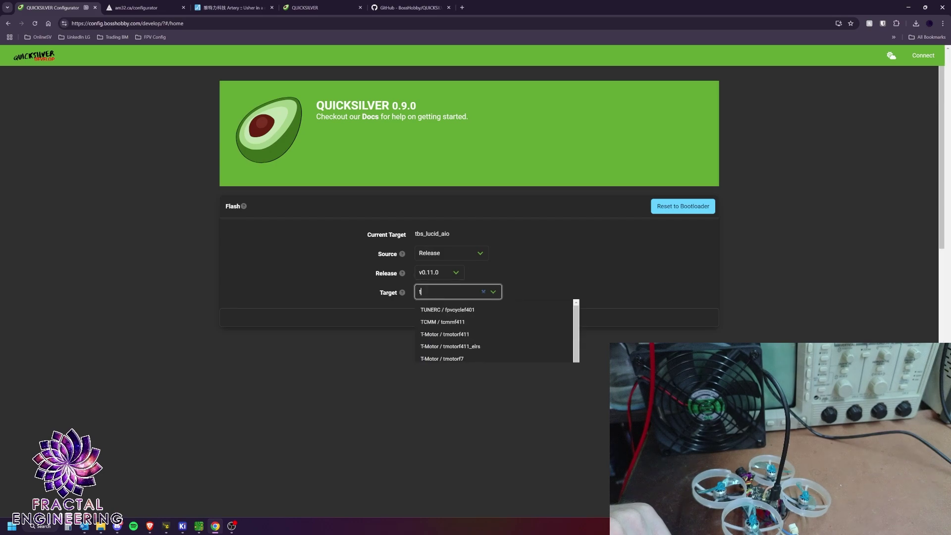
pyautogui.write('bs')
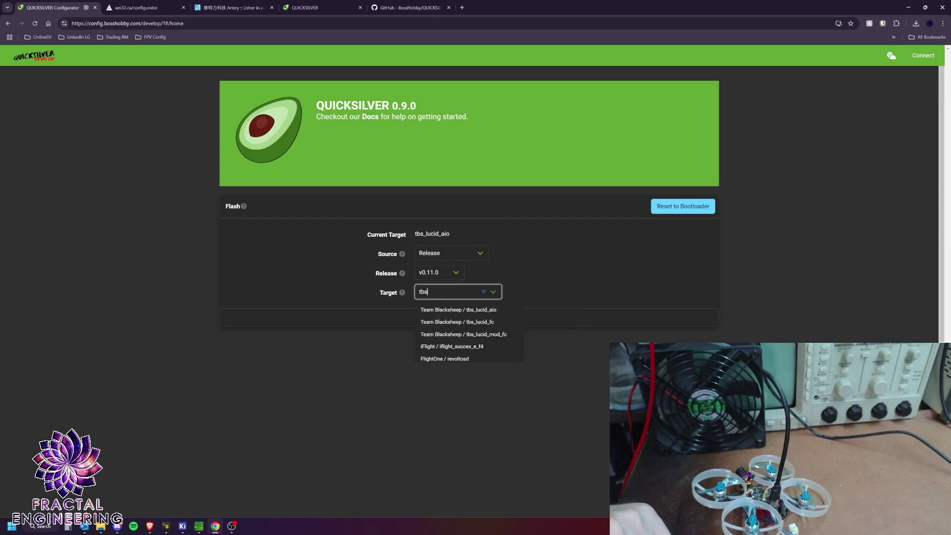
pyautogui.click(497, 311)
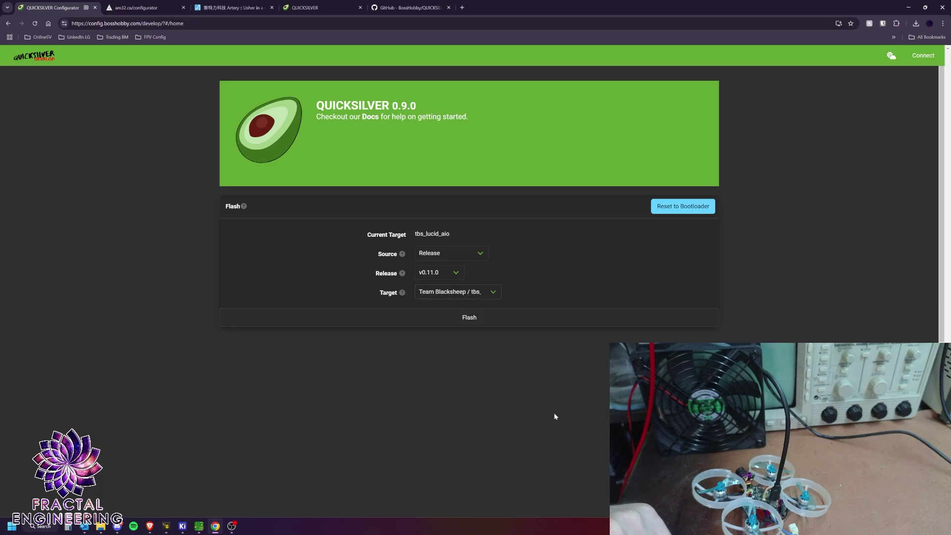
# Connect to the flight controller's serial port and load its configuration.
pyautogui.click(931, 59)
pyautogui.click(94, 57)
pyautogui.click(169, 180)
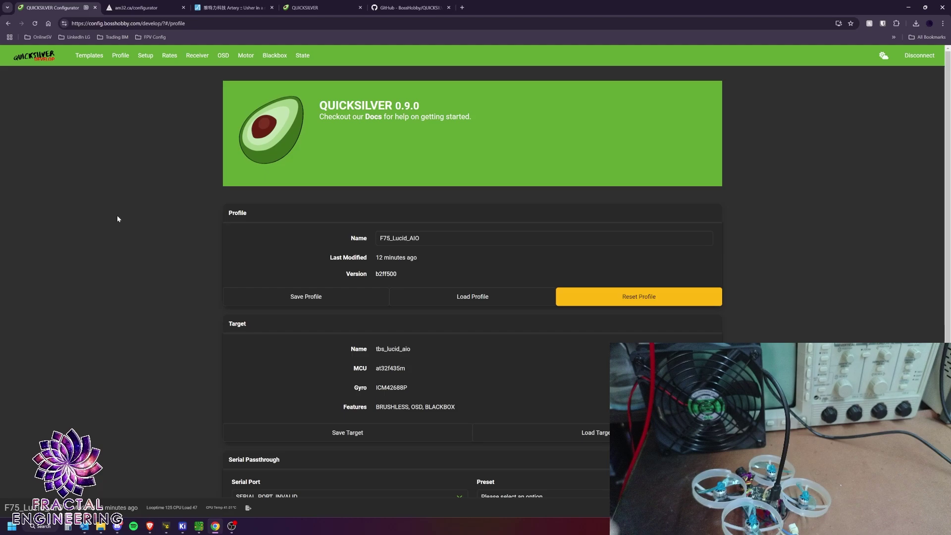
# Review the Profile page: QUICKSILVER 0.9.0, profile F75_Lucid_AIO, target tbs_lucid_aio.
pyautogui.scroll(-1, 261, 203)
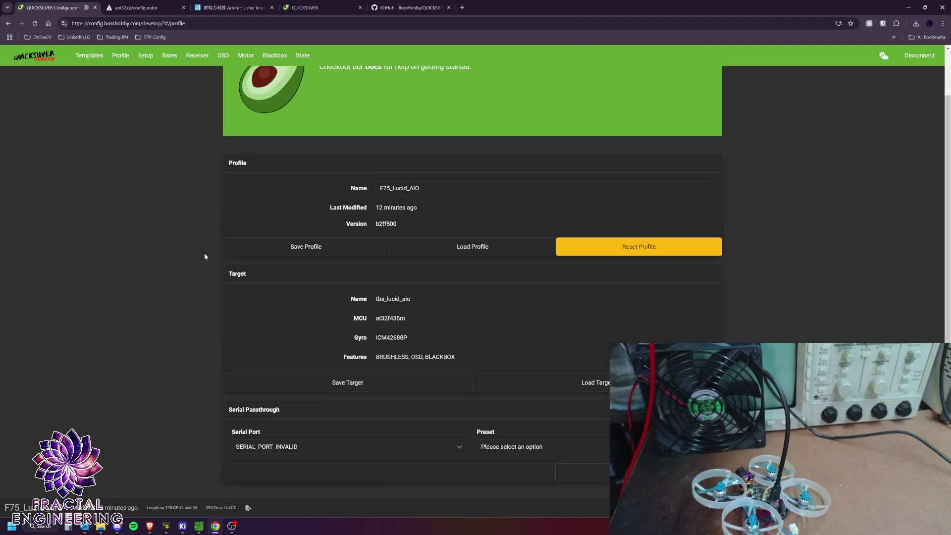
pyautogui.scroll(1, 88, 283)
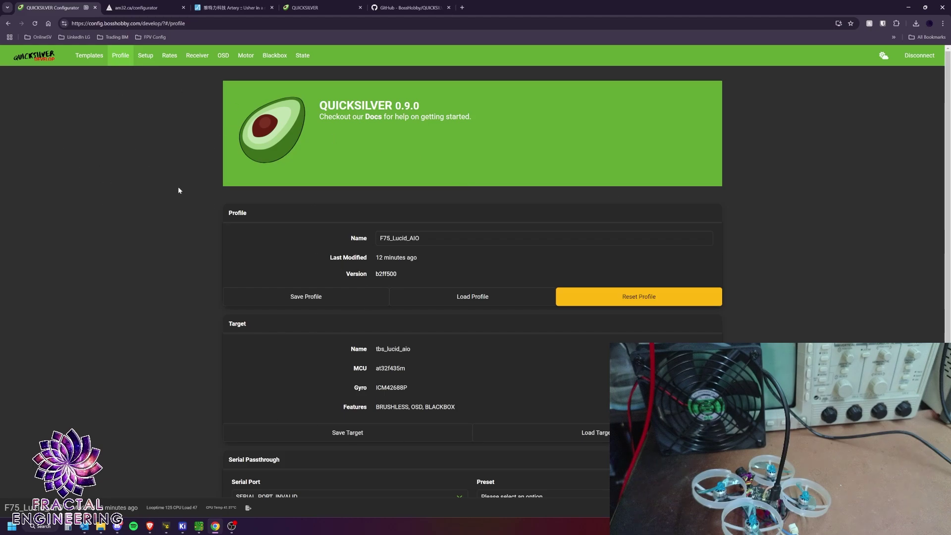
pyautogui.scroll(-1, 179, 190)
pyautogui.scroll(1, 127, 197)
pyautogui.click(446, 294)
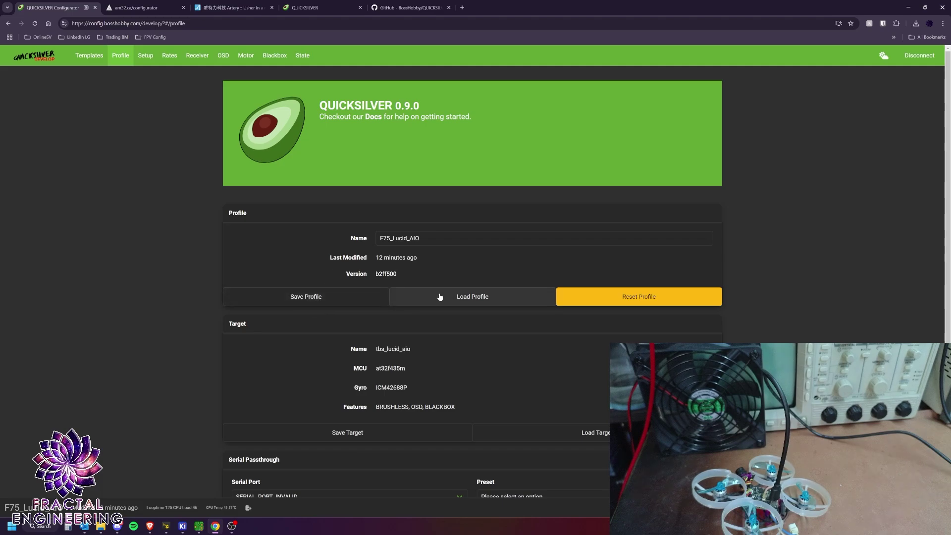
pyautogui.scroll(-1, 212, 248)
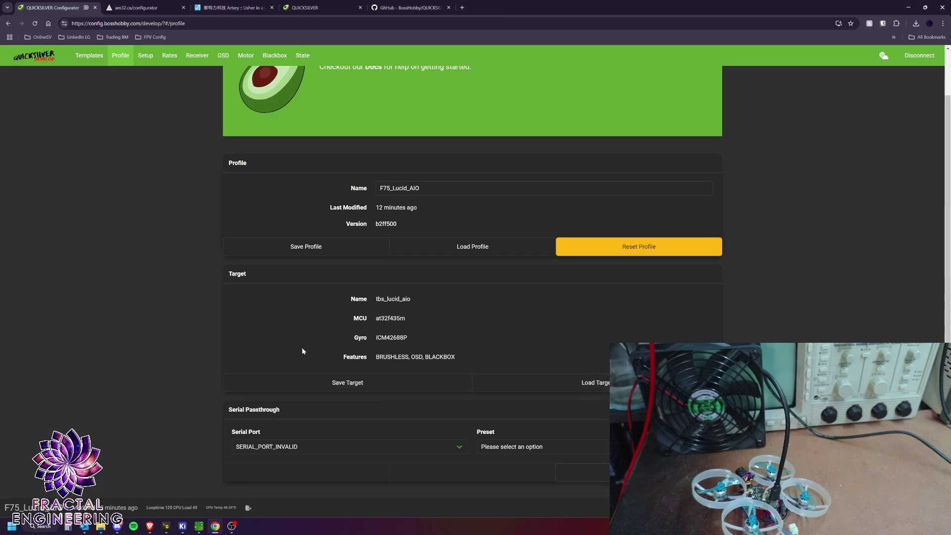
pyautogui.scroll(1, 191, 354)
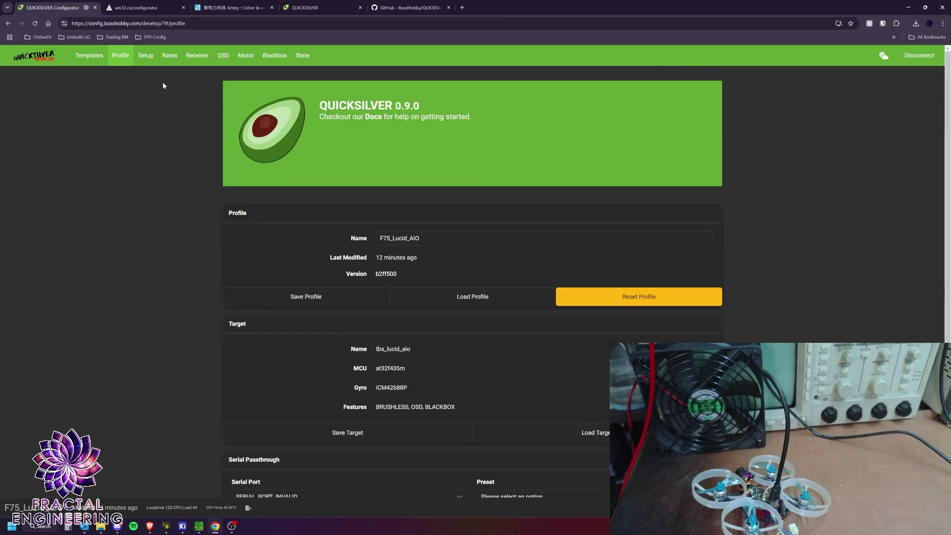
# On the Setup page, keep the receiver on SERIAL_PORT5 in the Serial panel.
pyautogui.click(145, 55)
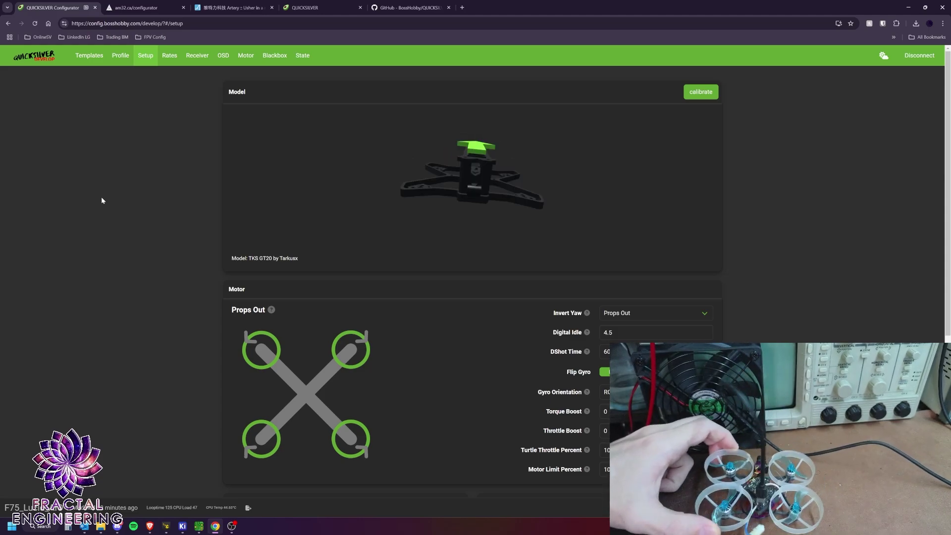
pyautogui.scroll(-3, 101, 198)
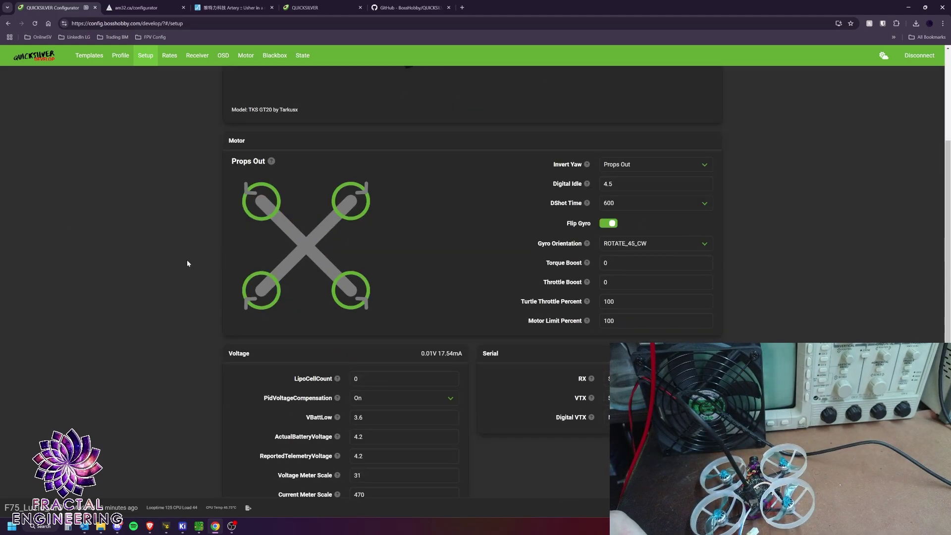
pyautogui.scroll(-2, 169, 261)
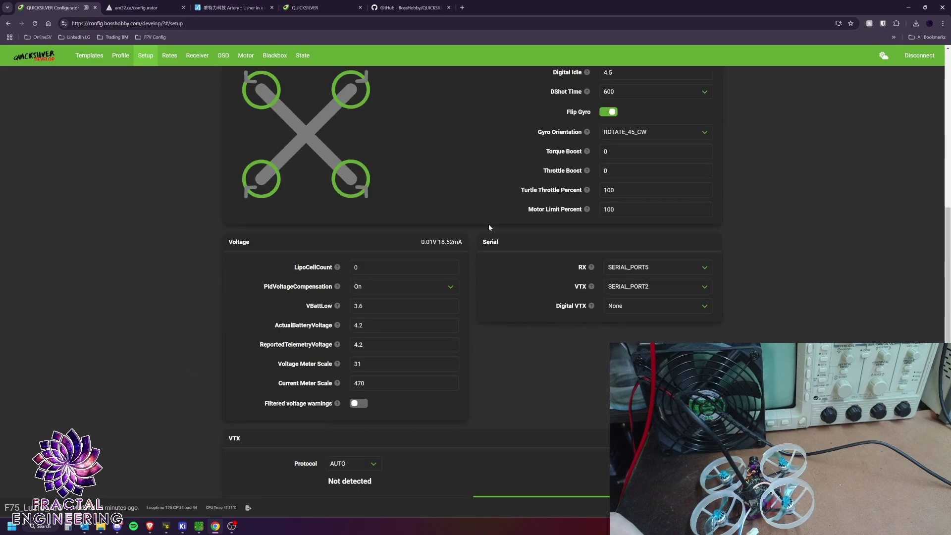
pyautogui.click(703, 268)
pyautogui.click(673, 331)
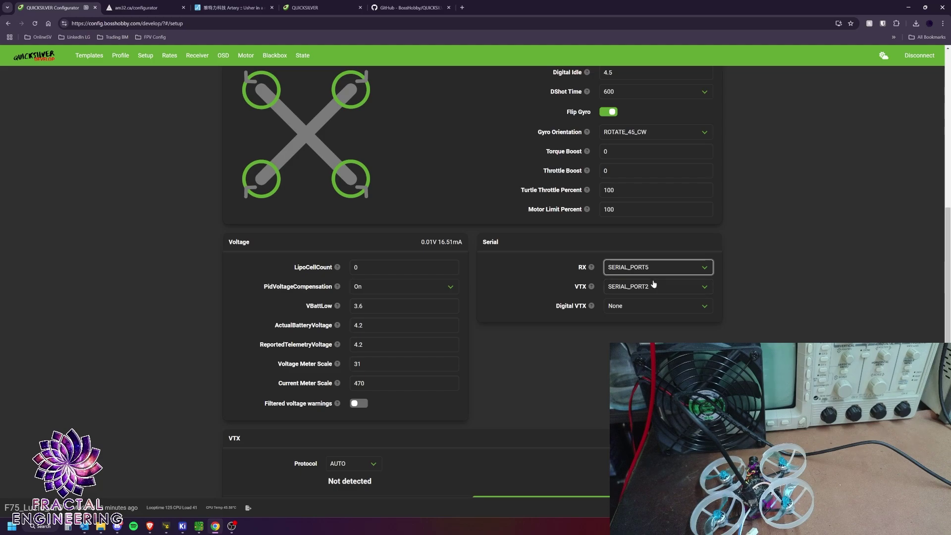
pyautogui.scroll(-1, 860, 258)
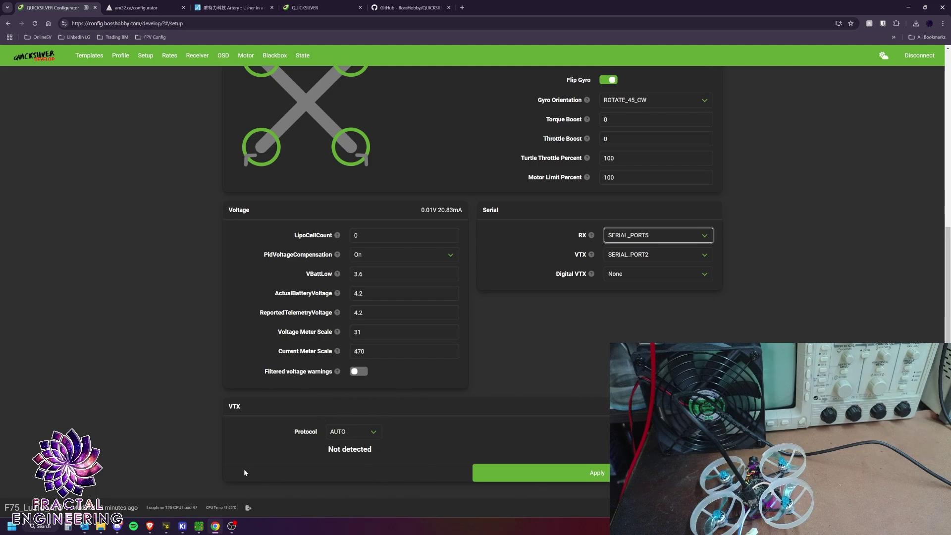
pyautogui.scroll(6, 173, 413)
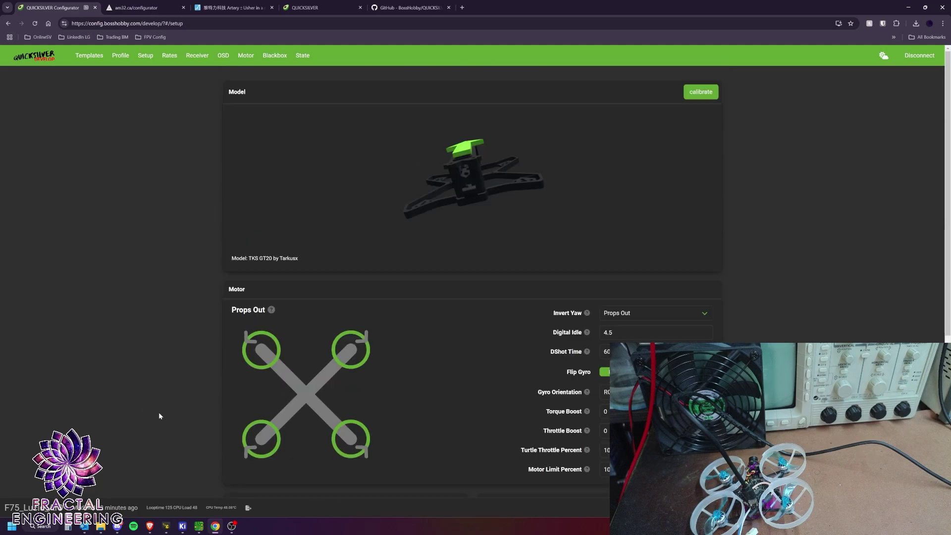
# On the Rates page, leave the mode on Actual and scroll down to PID Profile 1.
pyautogui.click(169, 55)
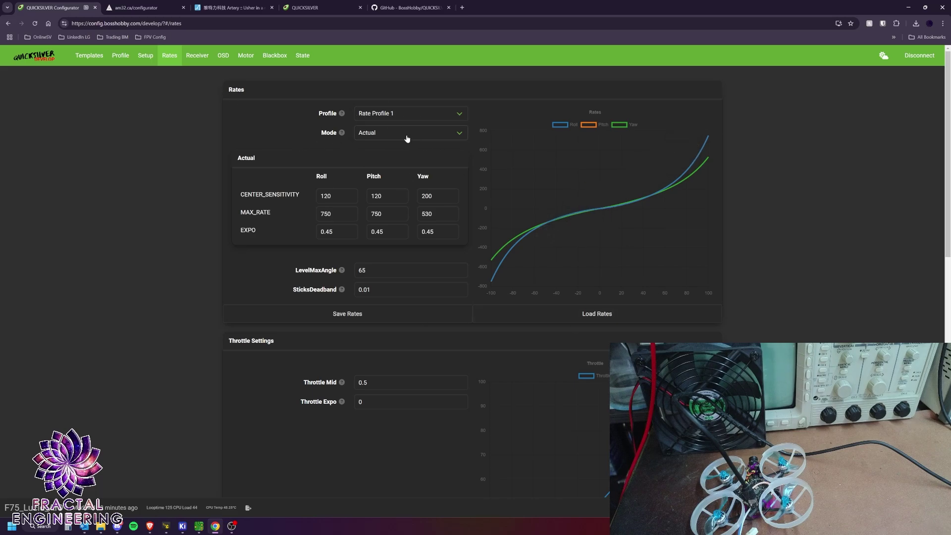
pyautogui.click(424, 137)
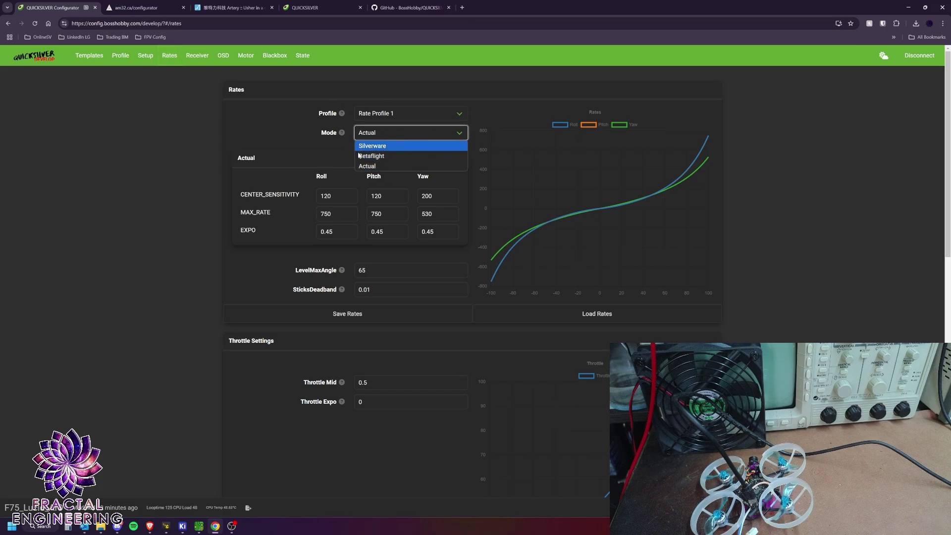
pyautogui.click(152, 192)
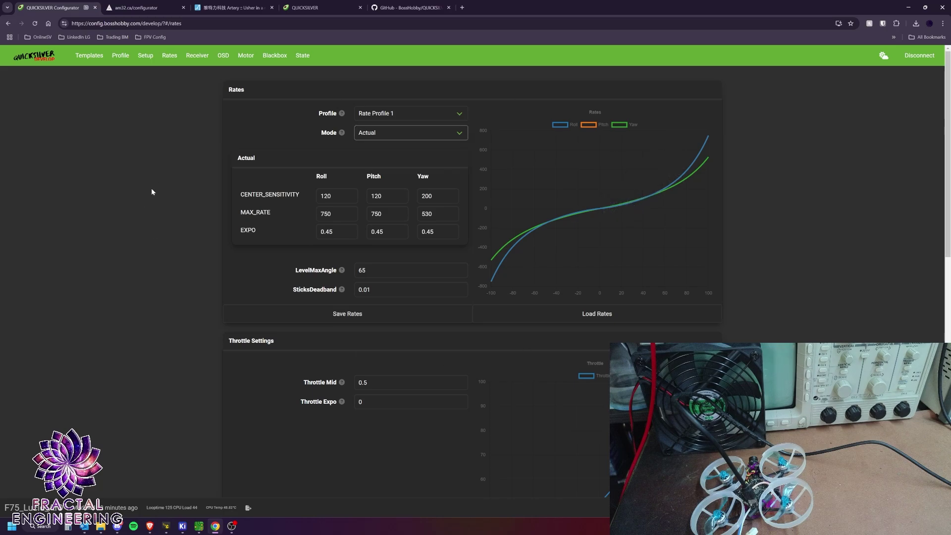
pyautogui.scroll(-7, 152, 192)
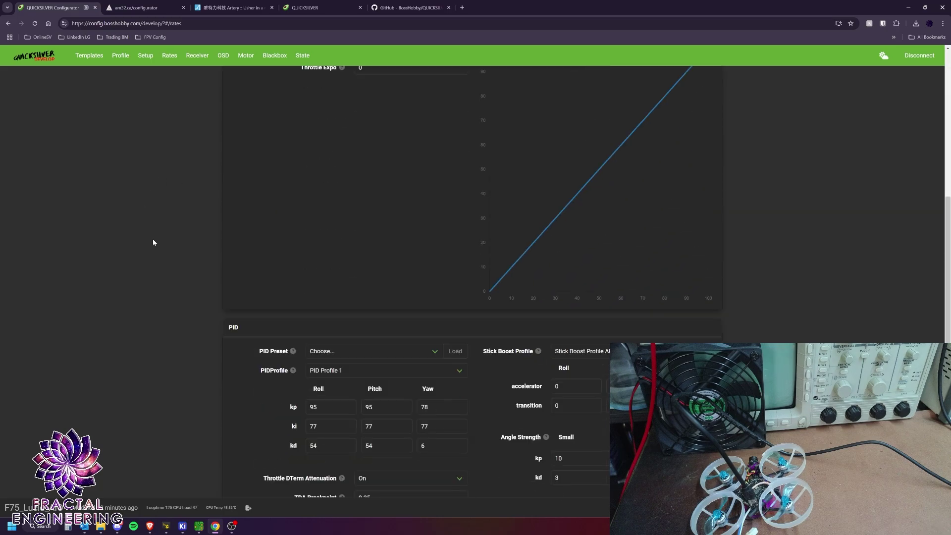
pyautogui.scroll(-3, 155, 243)
pyautogui.scroll(-2, 155, 243)
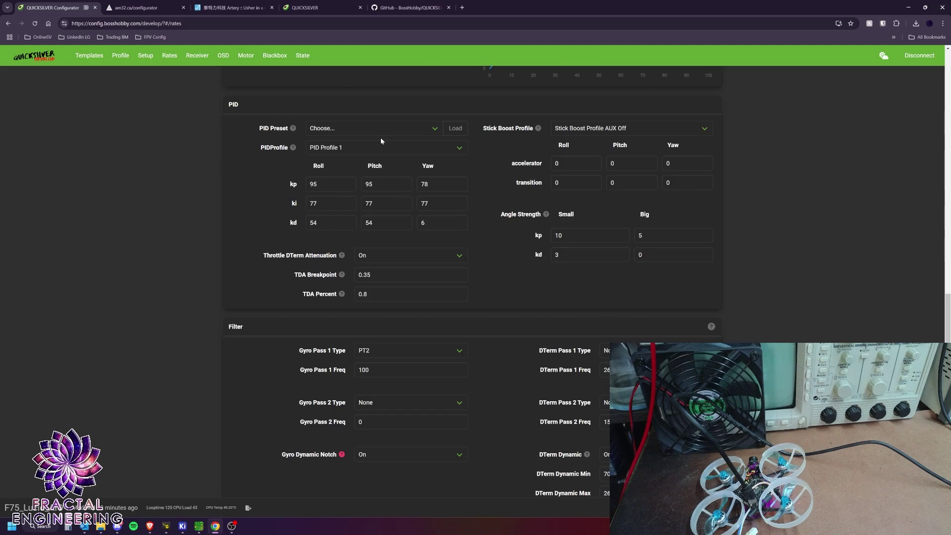
pyautogui.click(431, 152)
pyautogui.click(431, 150)
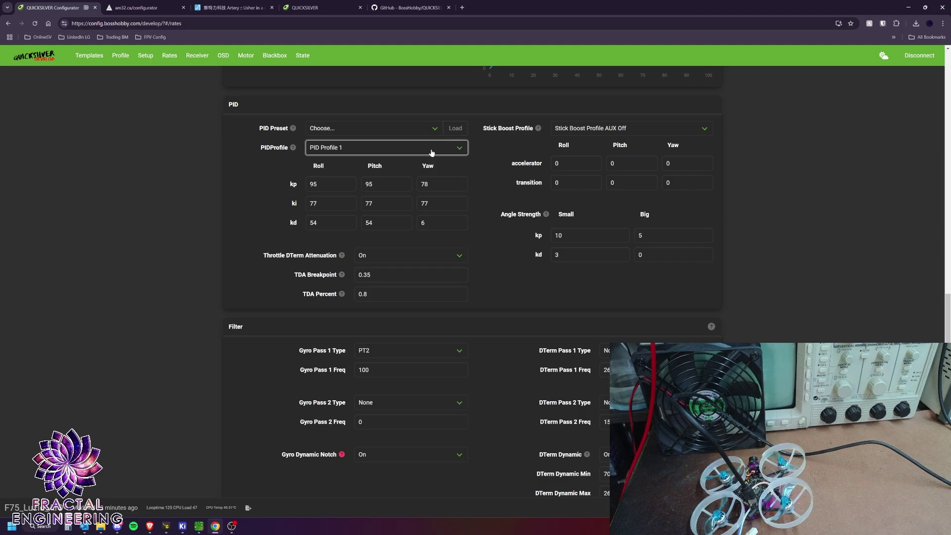
pyautogui.click(414, 129)
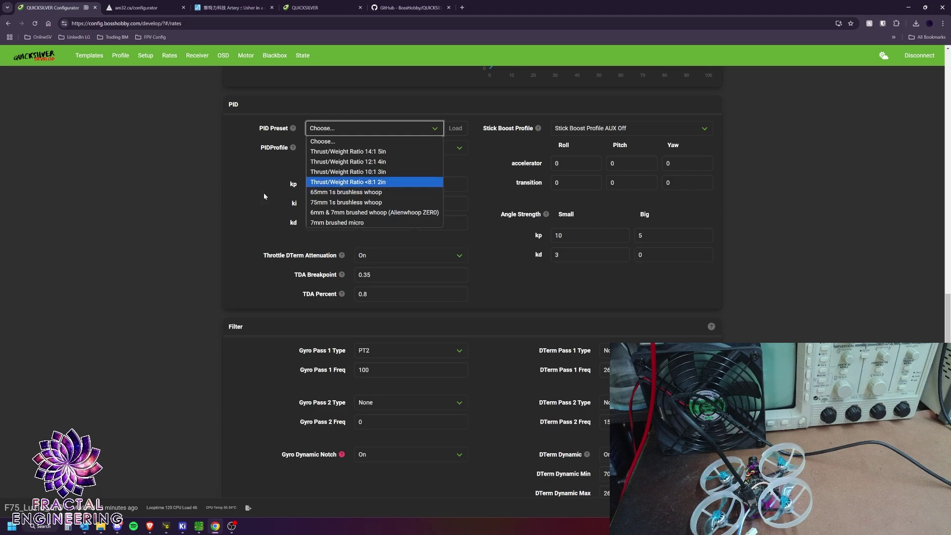
pyautogui.click(151, 215)
pyautogui.scroll(-1, 87, 344)
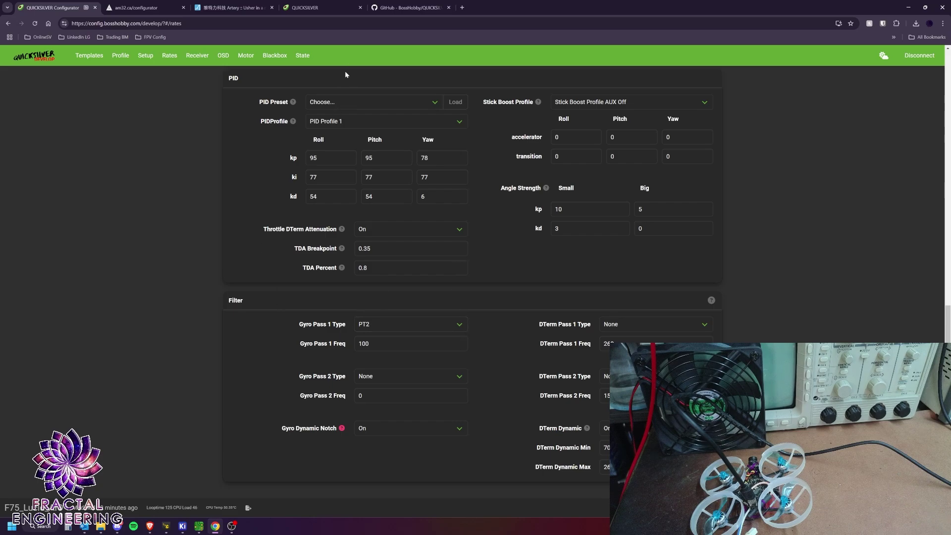
# Leave Gyro Pass 1 Type at PT2 and scroll back up the filter page.
pyautogui.click(407, 324)
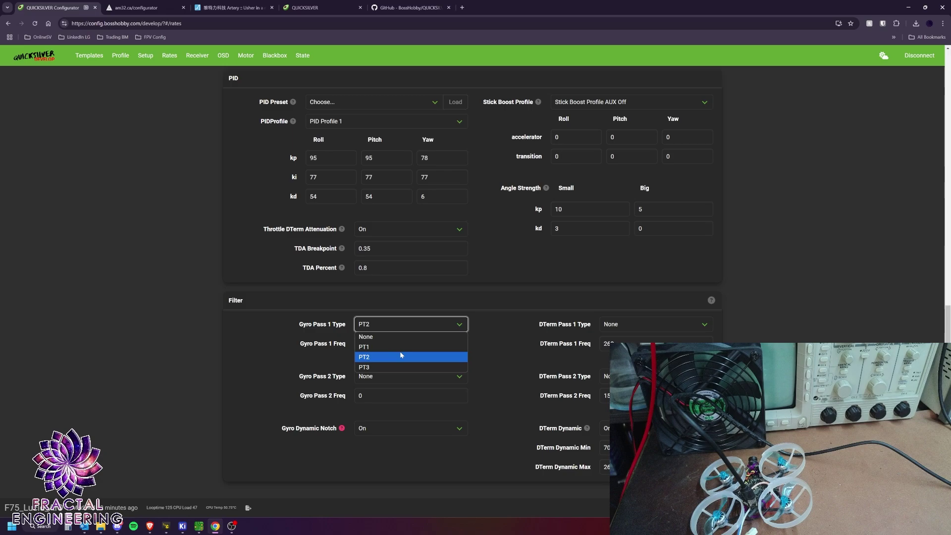
pyautogui.click(96, 361)
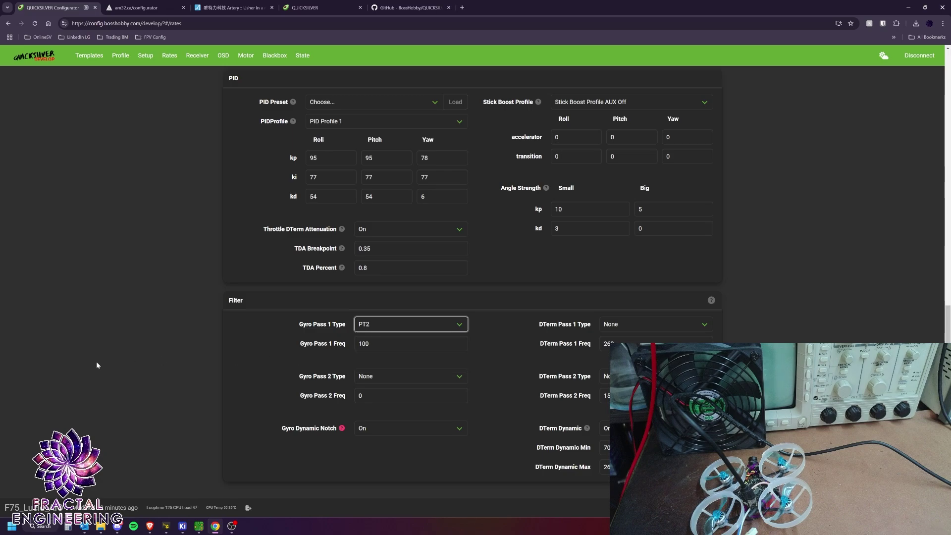
pyautogui.scroll(8, 247, 390)
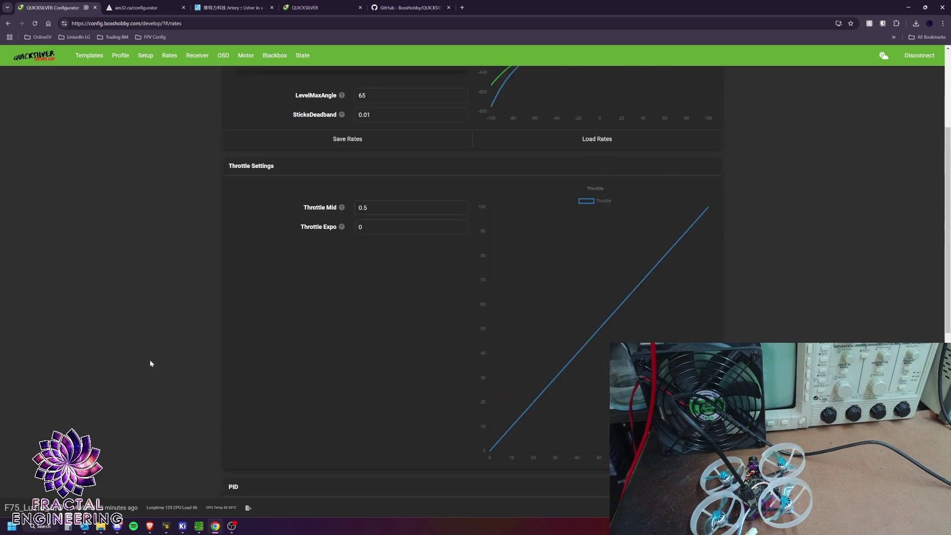
pyautogui.scroll(4, 108, 341)
pyautogui.scroll(-10, 141, 323)
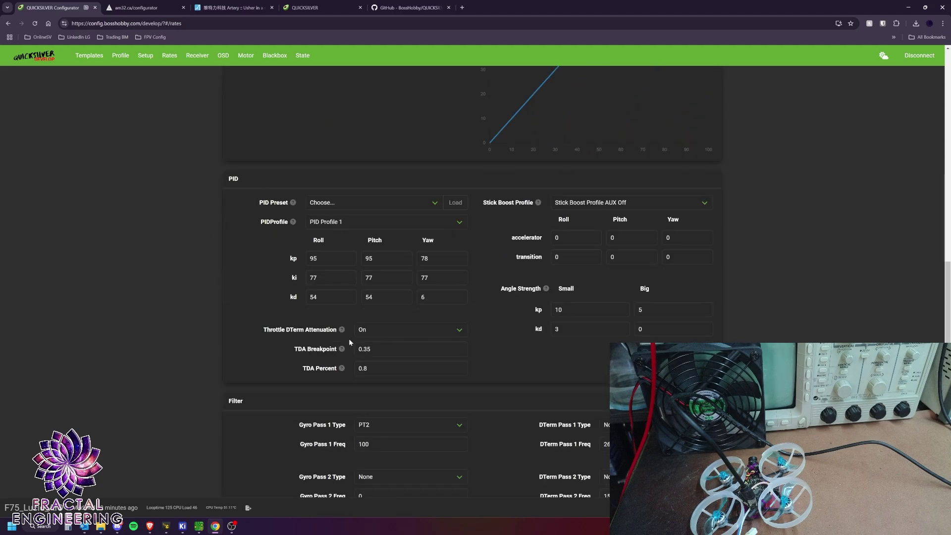
pyautogui.scroll(6, 257, 317)
# On the Receiver page, change Serial Protocol from AUTO to CRSF and apply it.
pyautogui.click(197, 56)
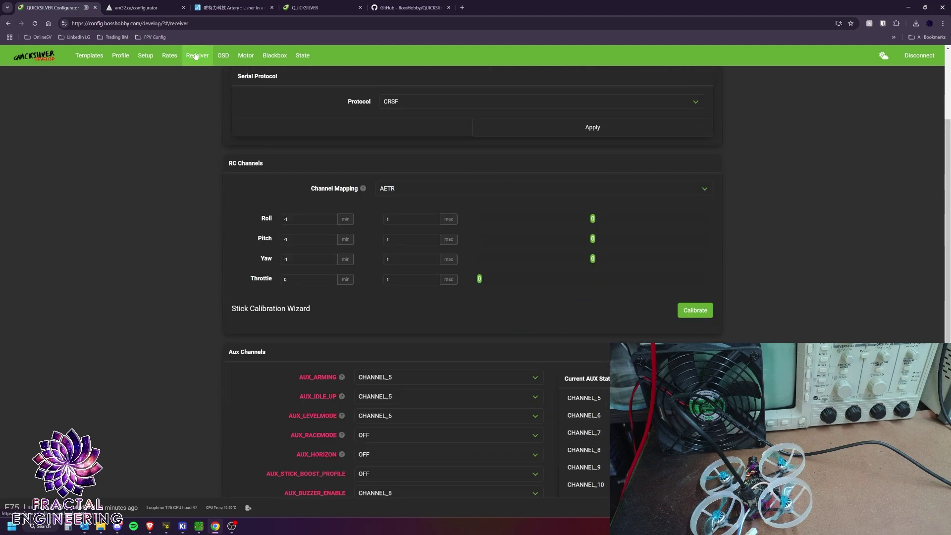
pyautogui.scroll(2, 179, 216)
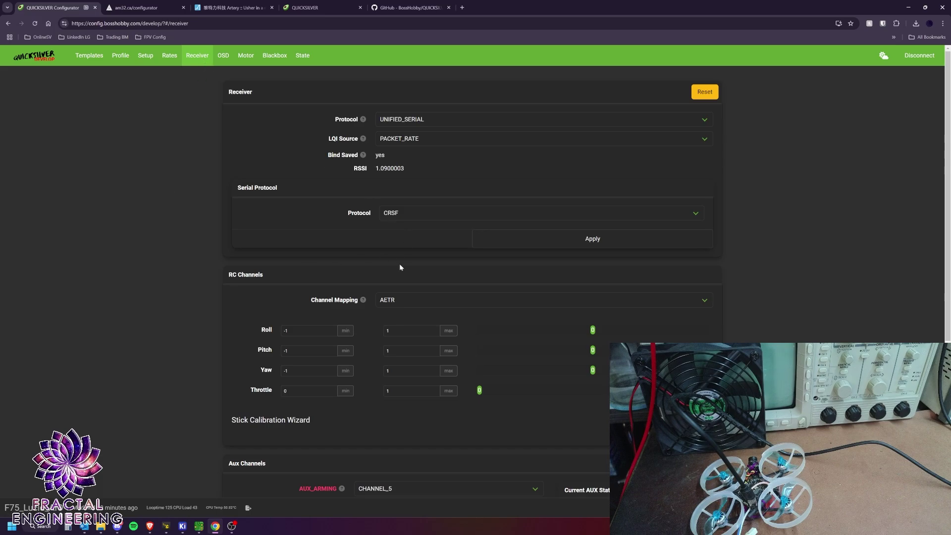
pyautogui.click(517, 215)
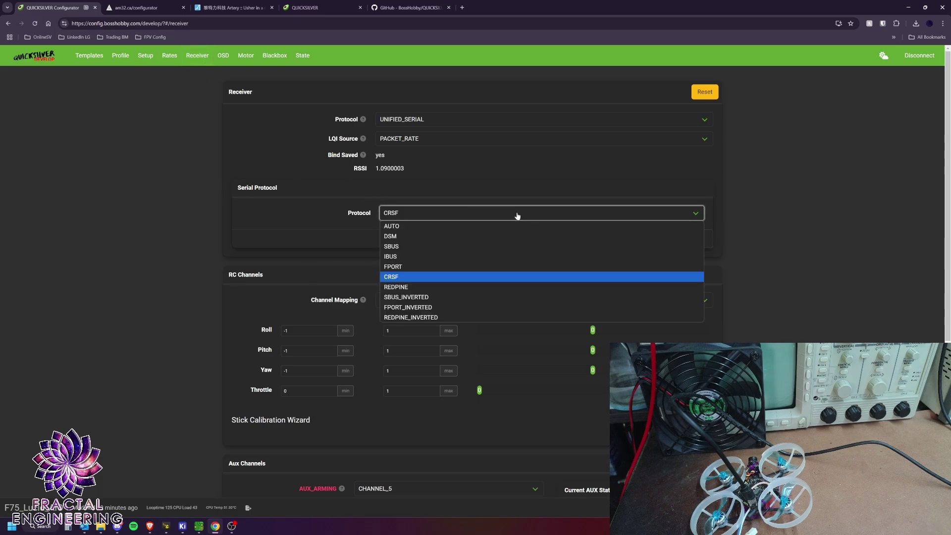
pyautogui.click(394, 226)
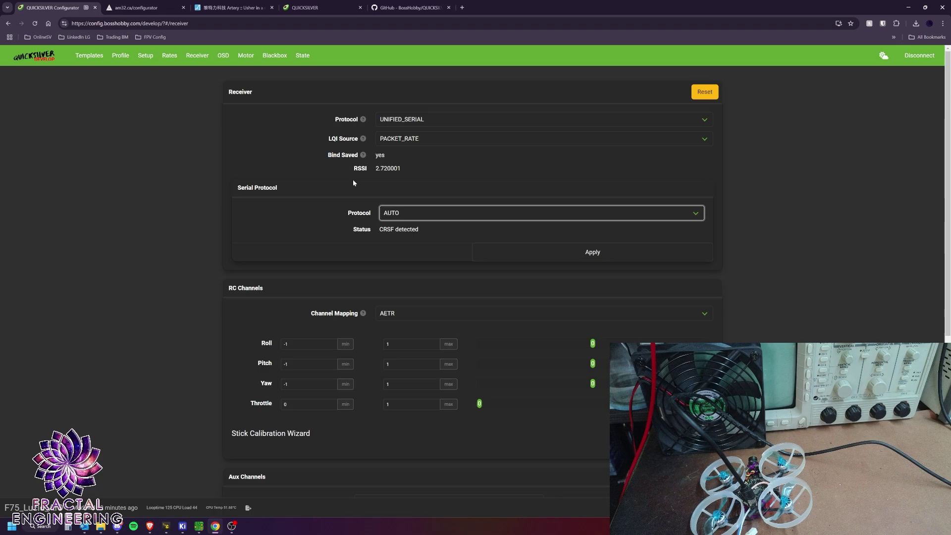
pyautogui.click(426, 216)
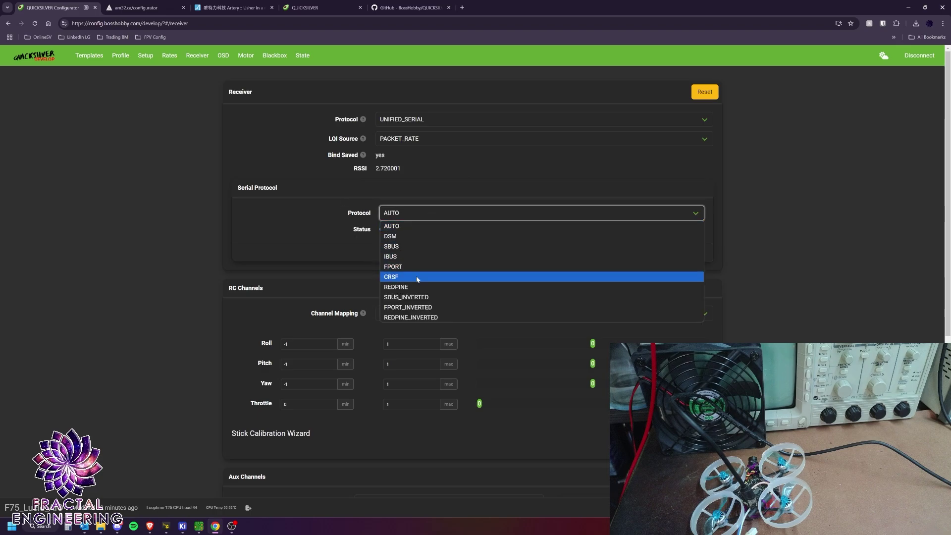
pyautogui.click(335, 242)
pyautogui.click(401, 217)
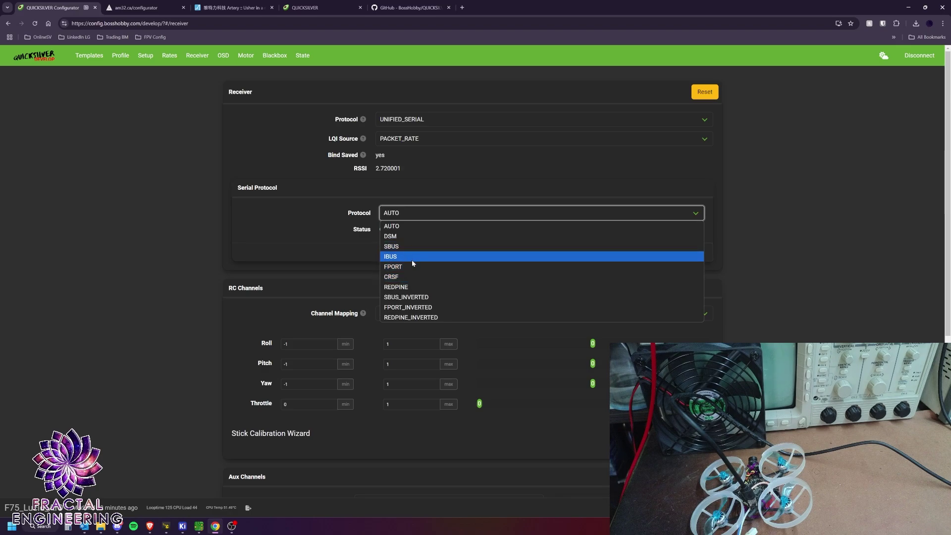
pyautogui.click(420, 275)
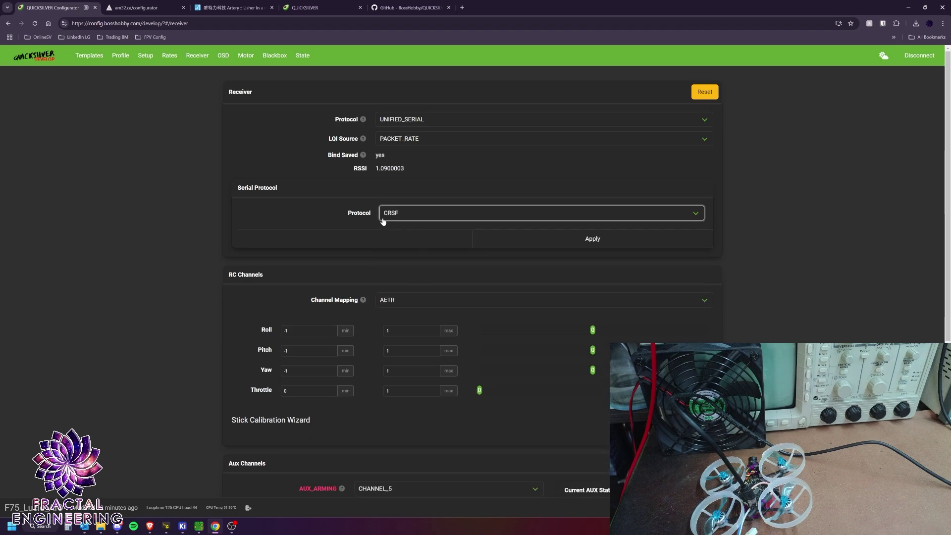
pyautogui.click(501, 243)
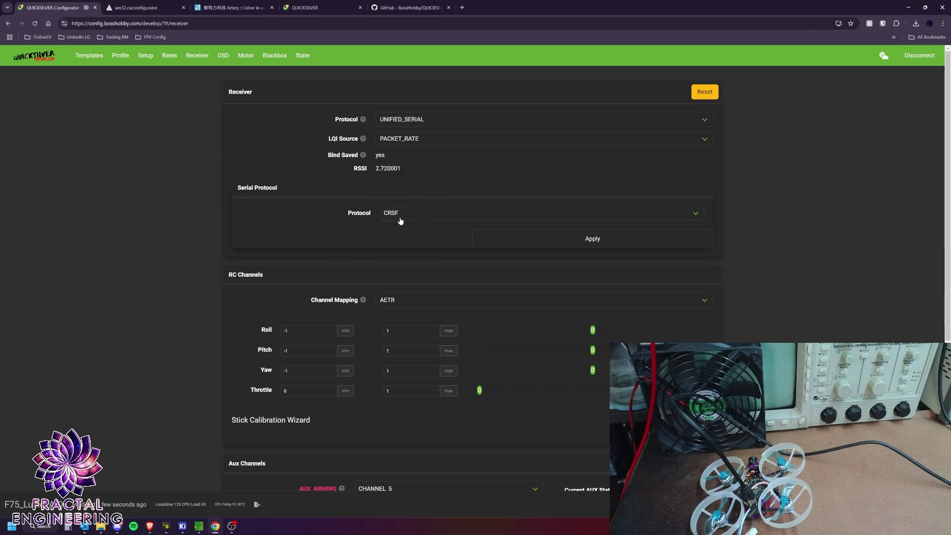
# Scroll through the Receiver page's Aux Channels, then switch to the OSD page.
pyautogui.scroll(-2, 187, 233)
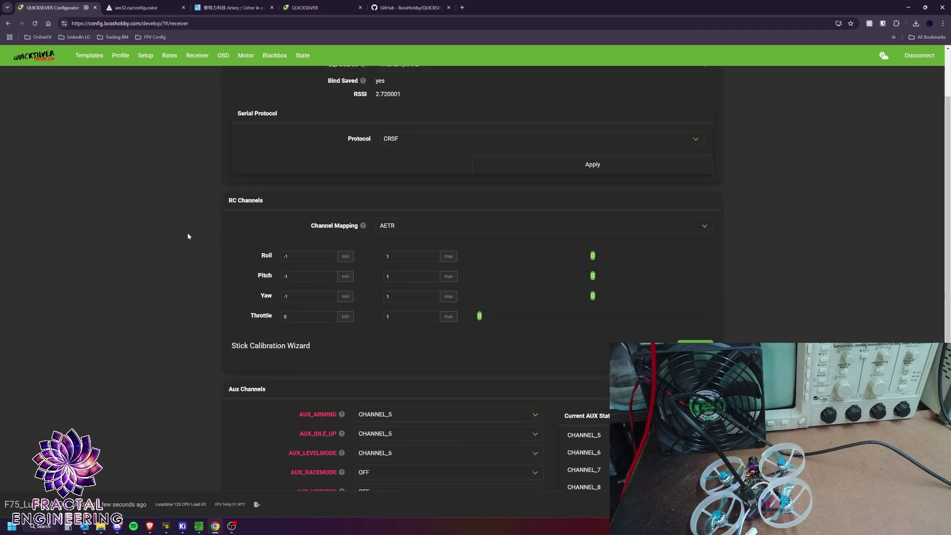
pyautogui.scroll(-2, 243, 218)
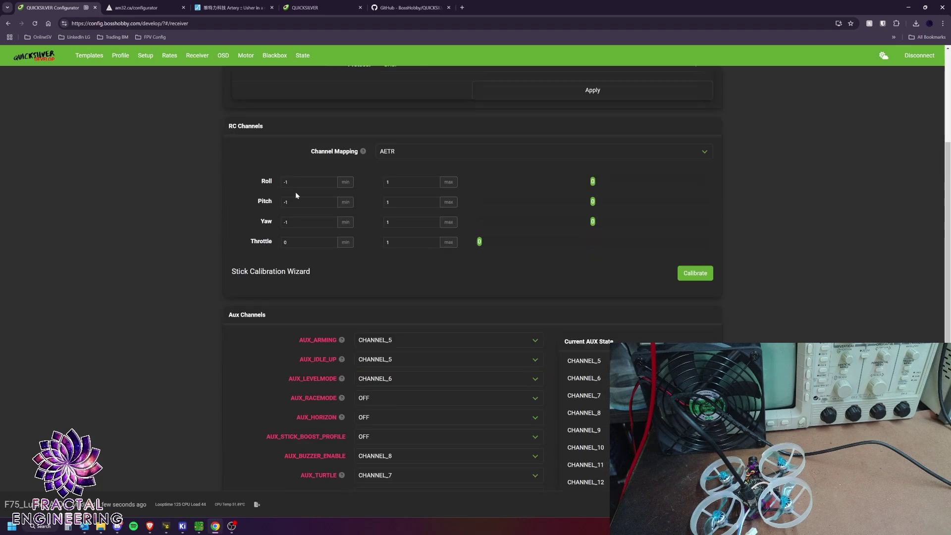
pyautogui.scroll(-1, 189, 195)
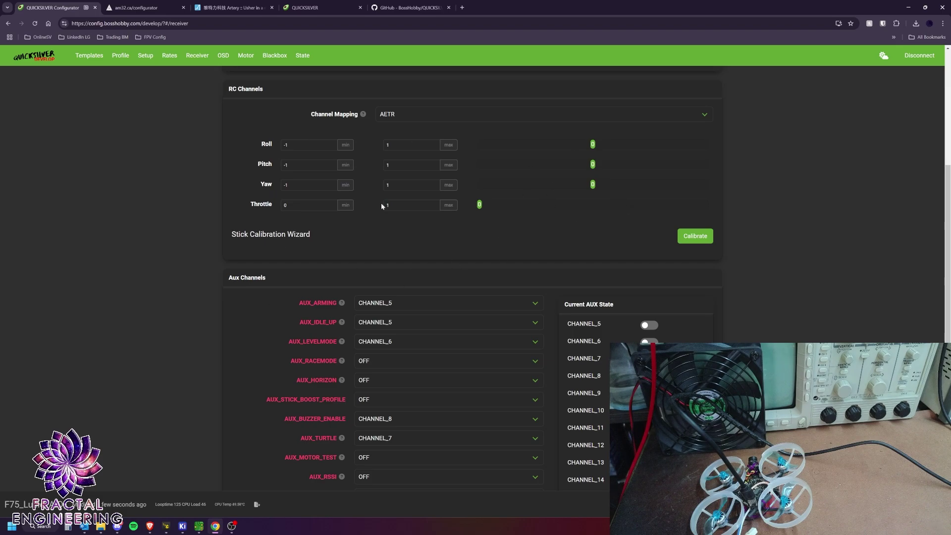
pyautogui.scroll(-3, 206, 272)
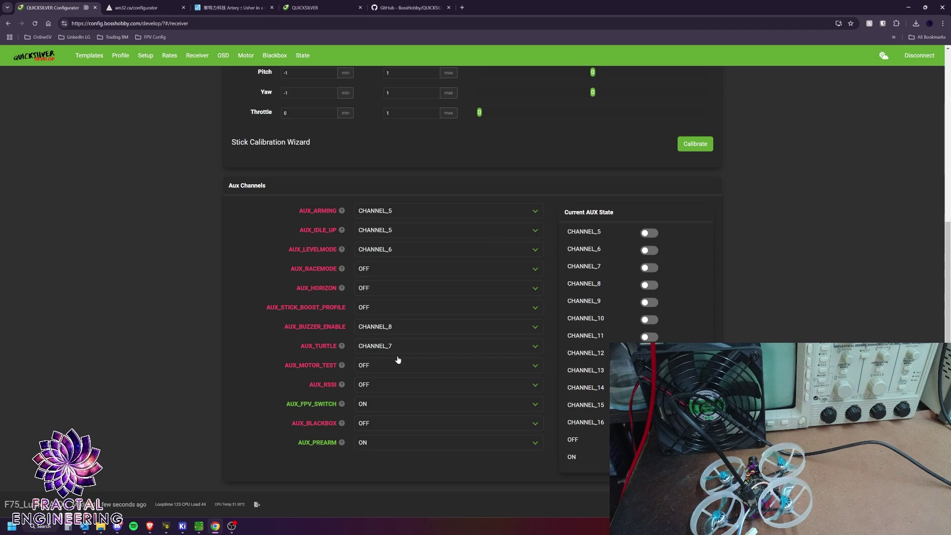
pyautogui.click(223, 55)
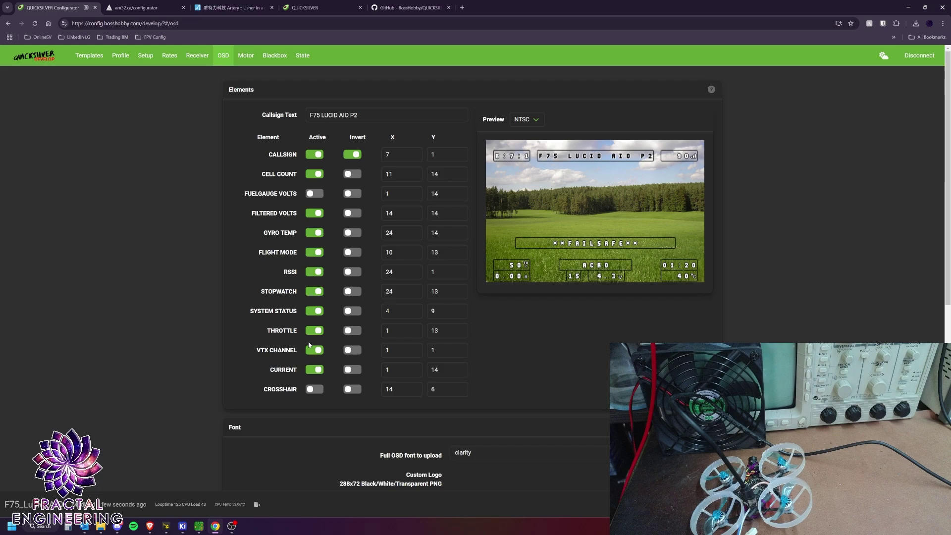
# Check the OSD Font section, then switch to the Motor page.
pyautogui.scroll(-7, 331, 239)
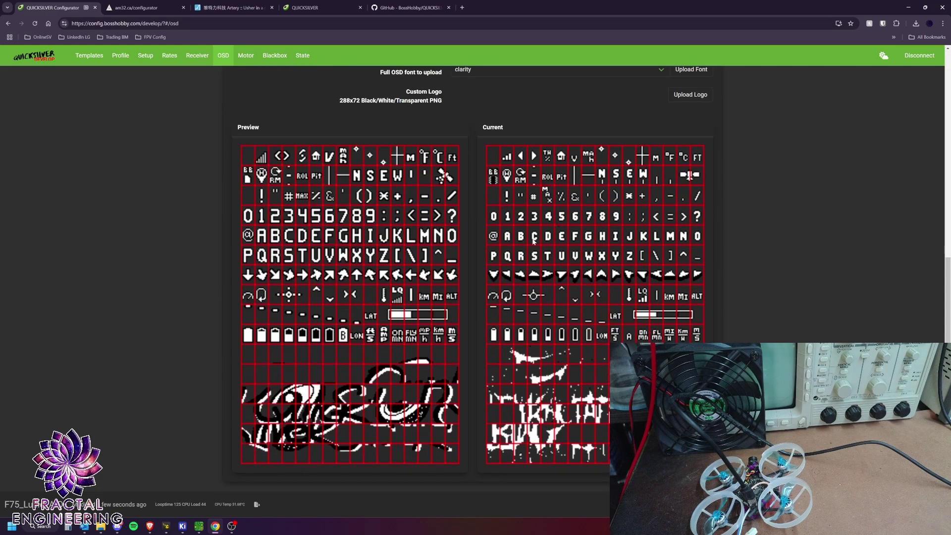
pyautogui.scroll(1, 602, 221)
pyautogui.scroll(3, 260, 249)
pyautogui.click(246, 55)
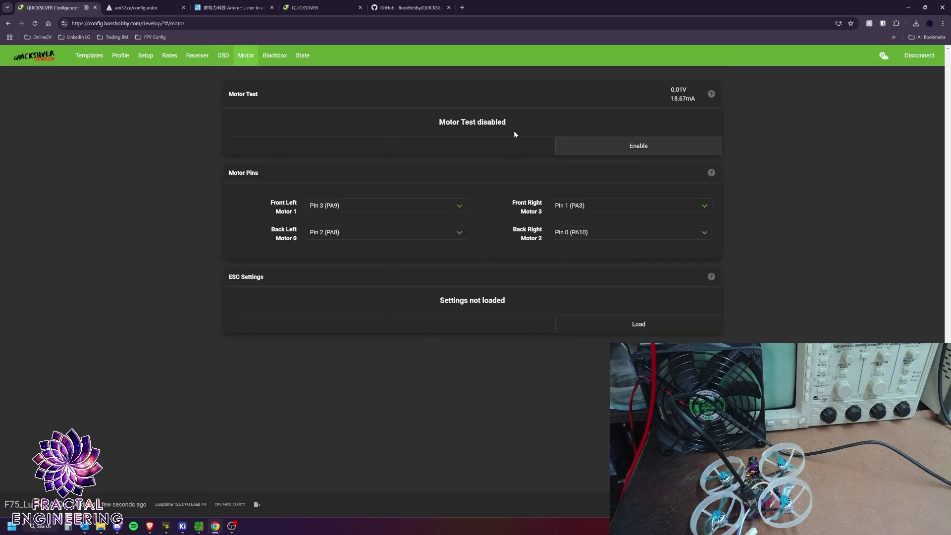
# Enable motor testing, briefly spin the front-left motor, then show the Blackbox page (1000 Hz, 0 files).
pyautogui.click(611, 143)
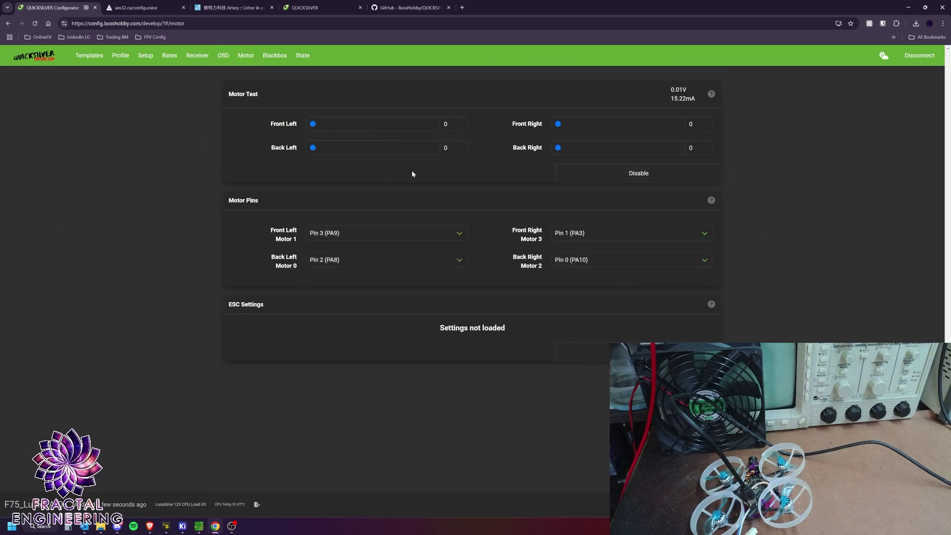
pyautogui.moveTo(311, 127); pyautogui.dragTo(236, 331)
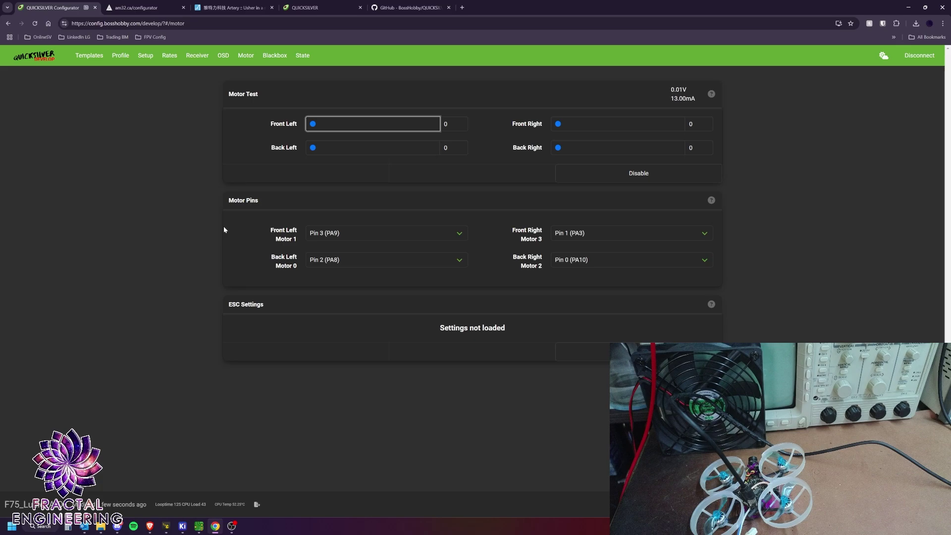
pyautogui.click(274, 54)
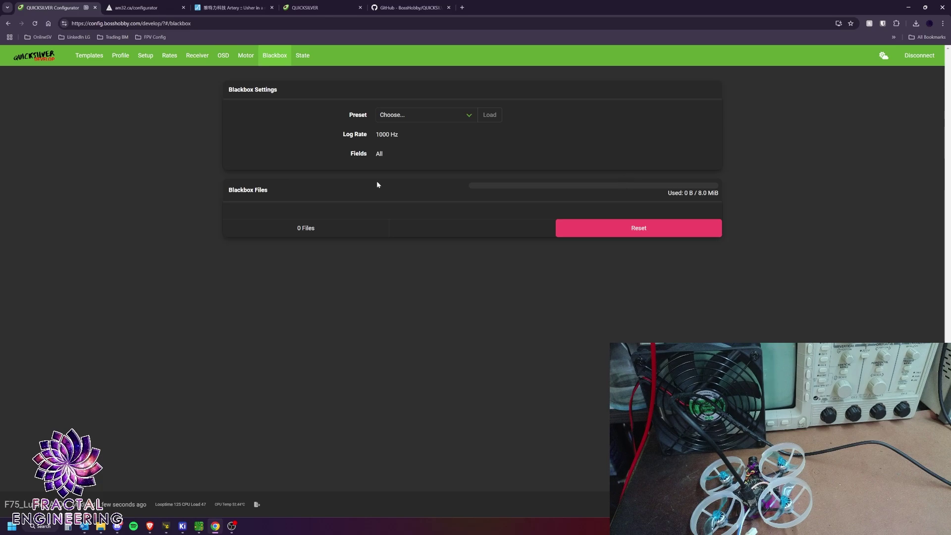
# Reset the blackbox, check the State page's 3-D model and channel charts, then open QUICKSILVER Docs.
pyautogui.click(643, 229)
pyautogui.click(302, 56)
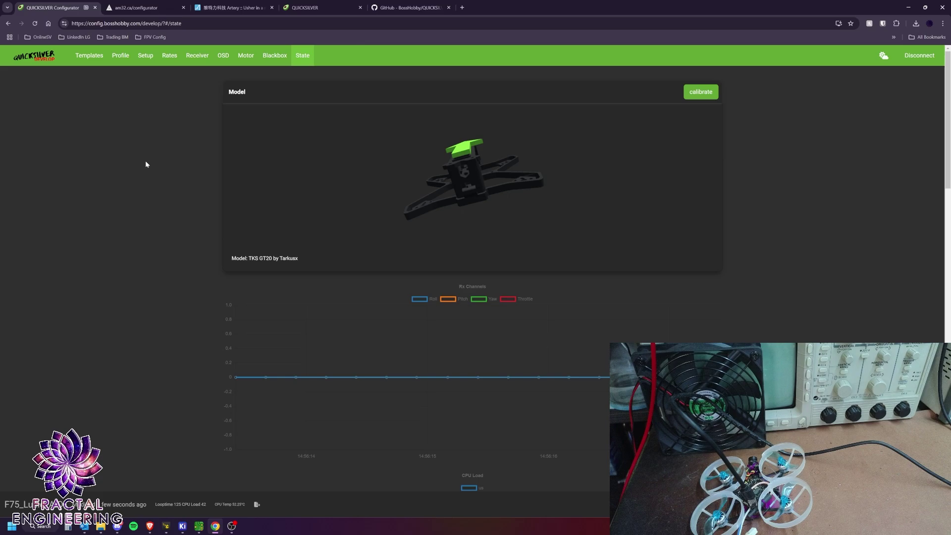
pyautogui.click(307, 9)
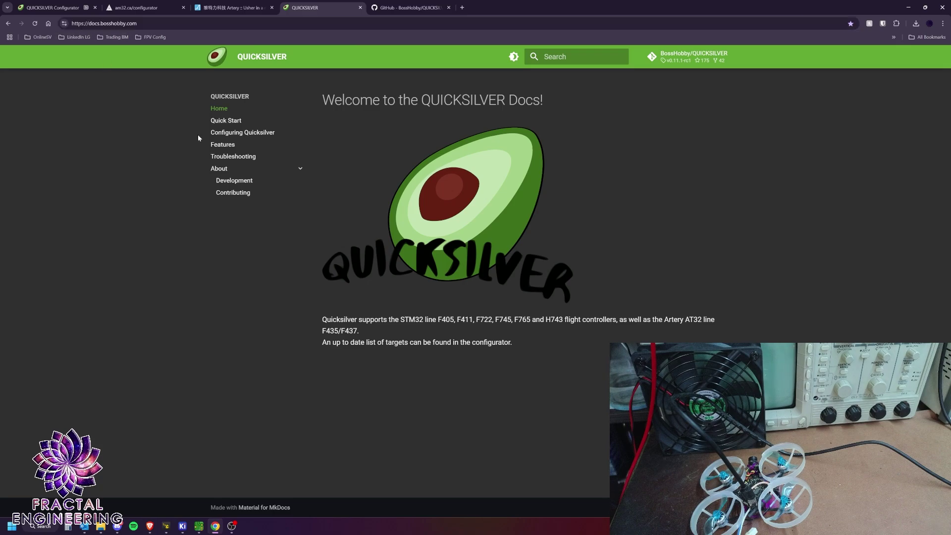
# Open the Docs Quick Start page and skim down to 'Flashing a Hex File' and back.
pyautogui.click(224, 121)
pyautogui.scroll(-8, 224, 201)
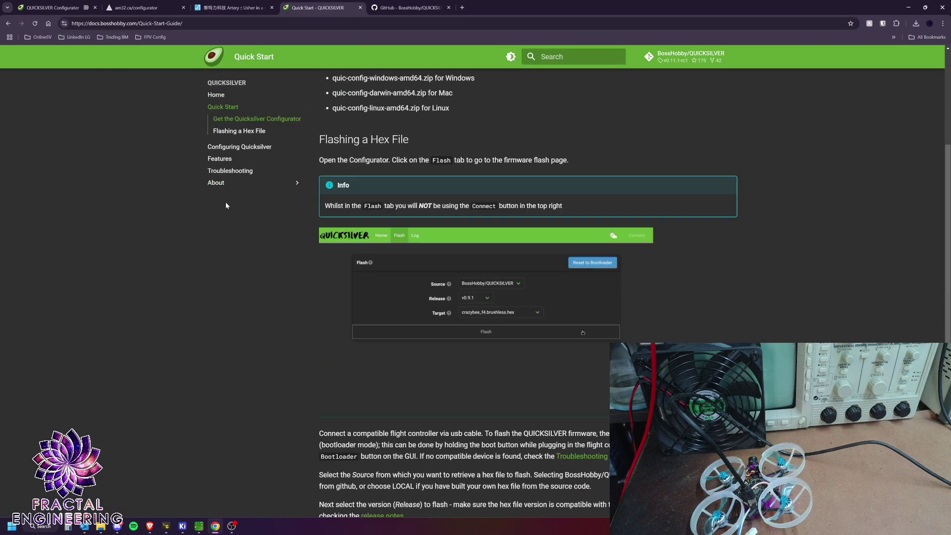
pyautogui.scroll(8, 244, 242)
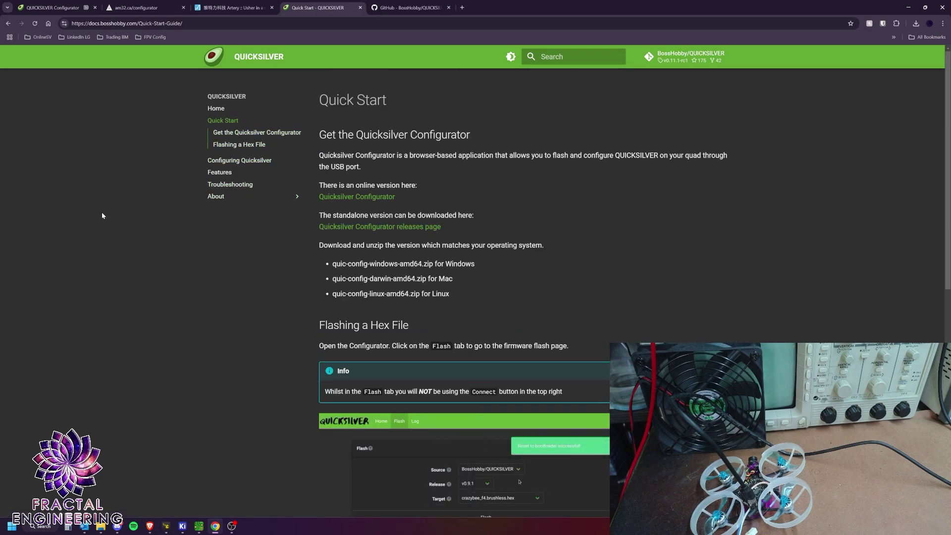
# Switch to the BossHobby/QUICKSILVER GitHub repository and scroll through its README features, documentation and flashing sections.
pyautogui.click(375, 10)
pyautogui.scroll(4, 131, 215)
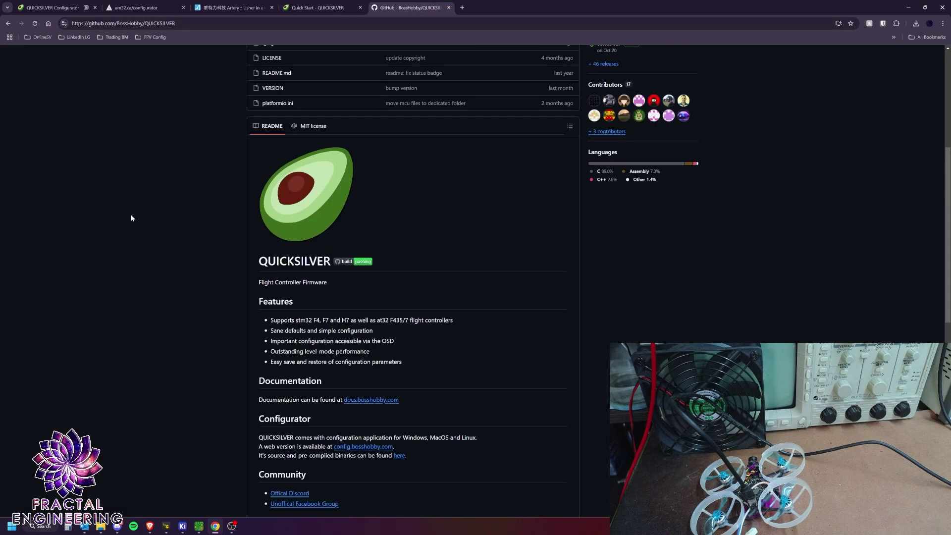
pyautogui.scroll(-3, 131, 218)
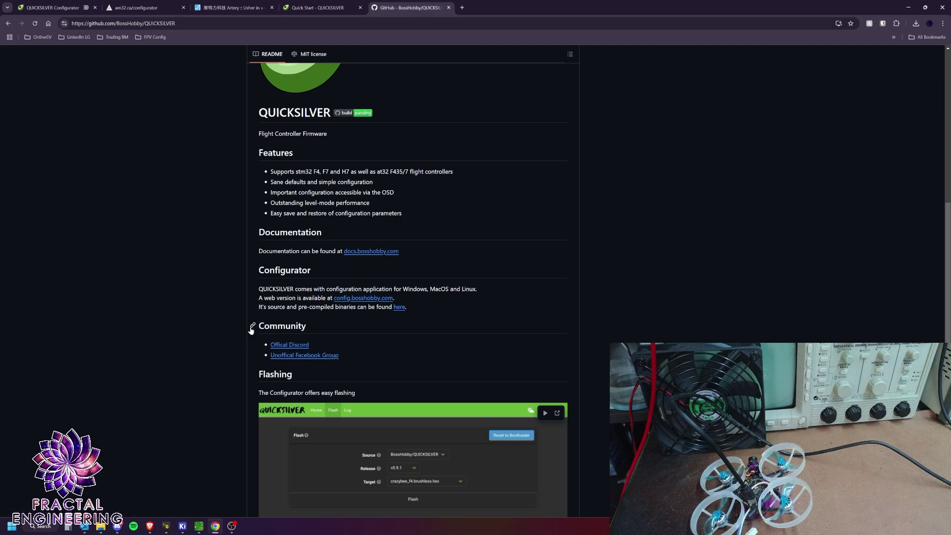
pyautogui.scroll(-1, 479, 312)
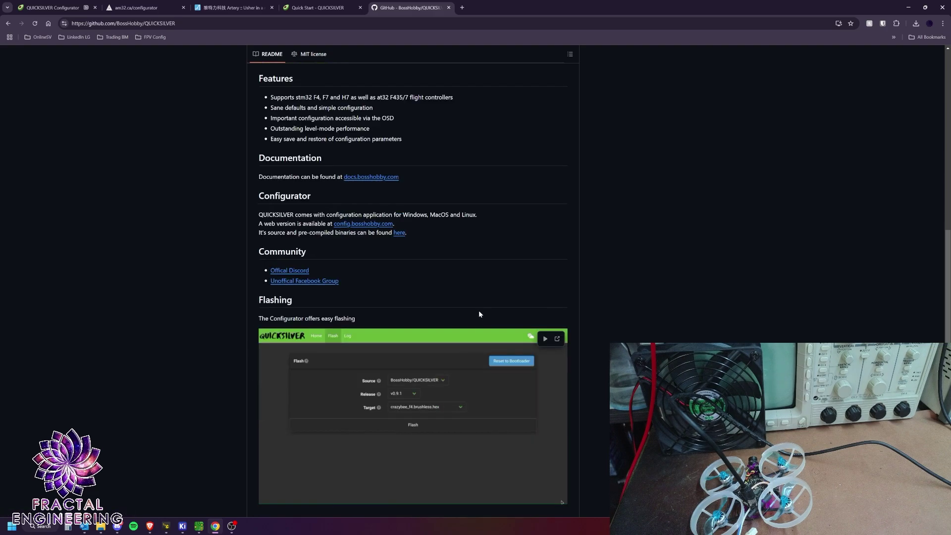
pyautogui.scroll(5, 216, 269)
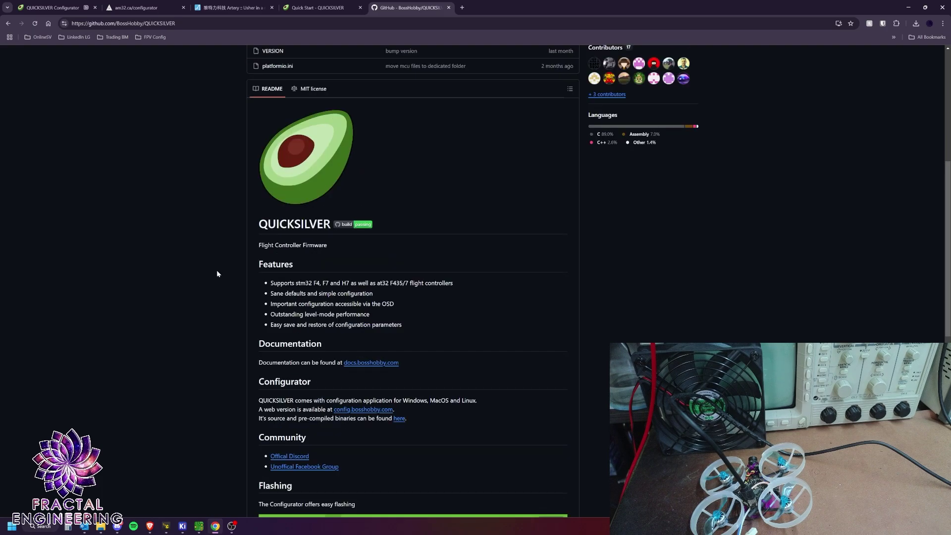